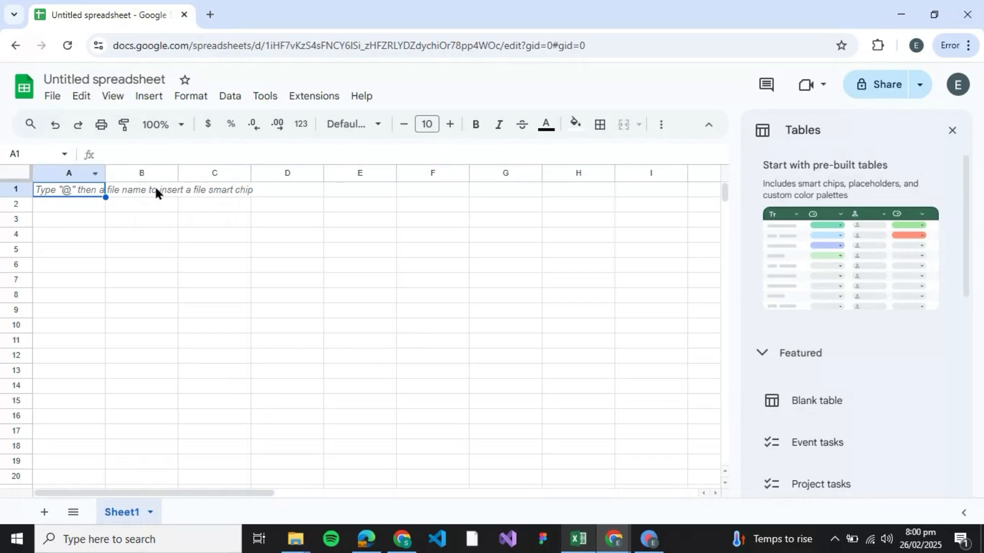
# Merge cells A1 through G1 into a single header cell.
pyautogui.click(98, 174)
pyautogui.keyDown('shift'); pyautogui.click(116, 170); pyautogui.keyUp('shift')
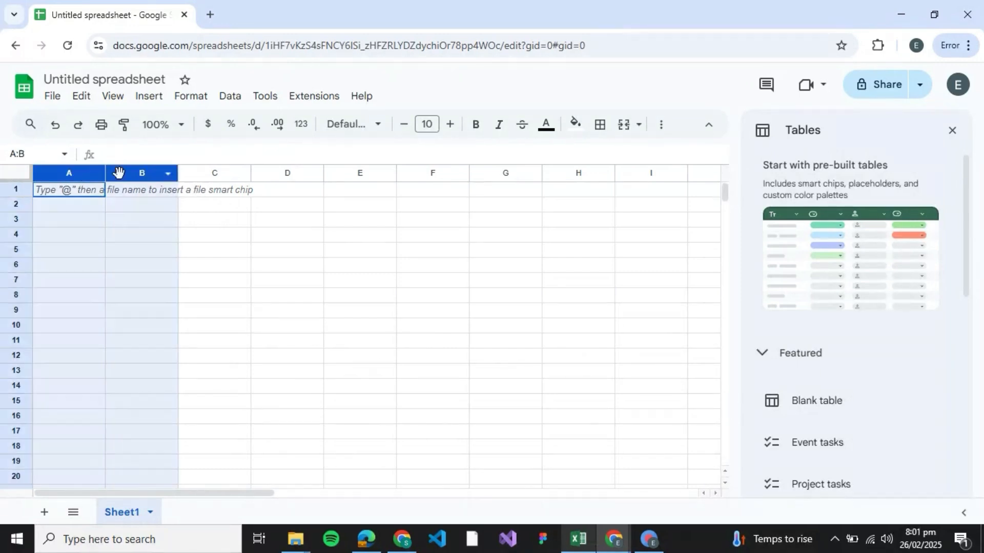
pyautogui.click(122, 230)
pyautogui.click(100, 191)
pyautogui.moveTo(100, 193)
pyautogui.mouseDown()
pyautogui.moveTo(285, 193)
pyautogui.moveTo(370, 179)
pyautogui.moveTo(484, 192)
pyautogui.mouseUp()
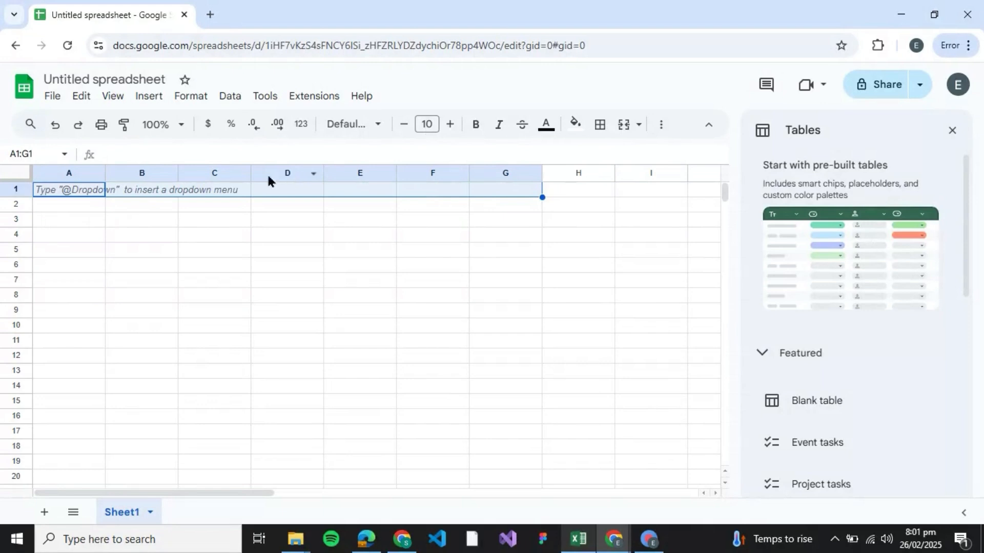
pyautogui.click(623, 126)
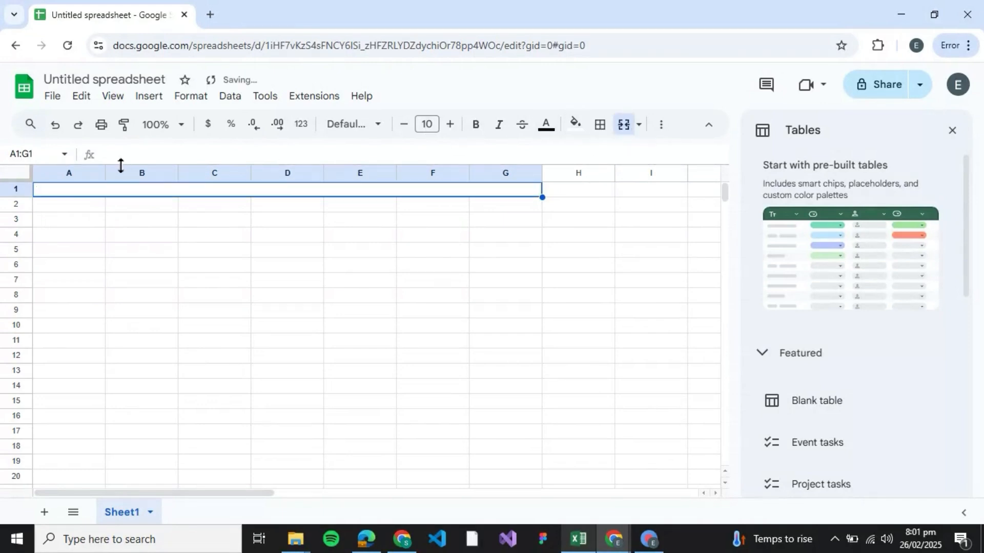
# Enter the title "Month [Year]" in the merged cell of row 1 and center it horizontally.
pyautogui.doubleClick(86, 190)
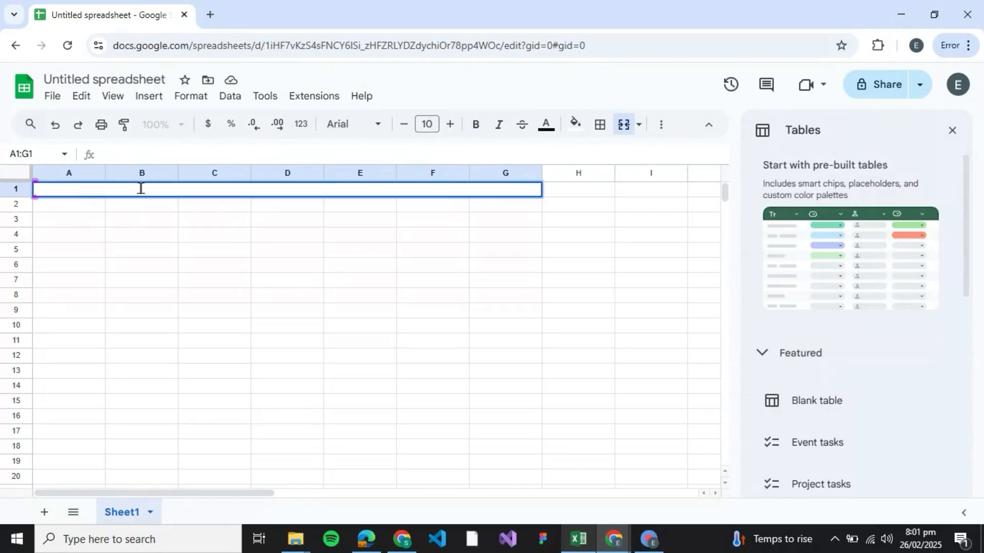
pyautogui.write('Month [Year]')
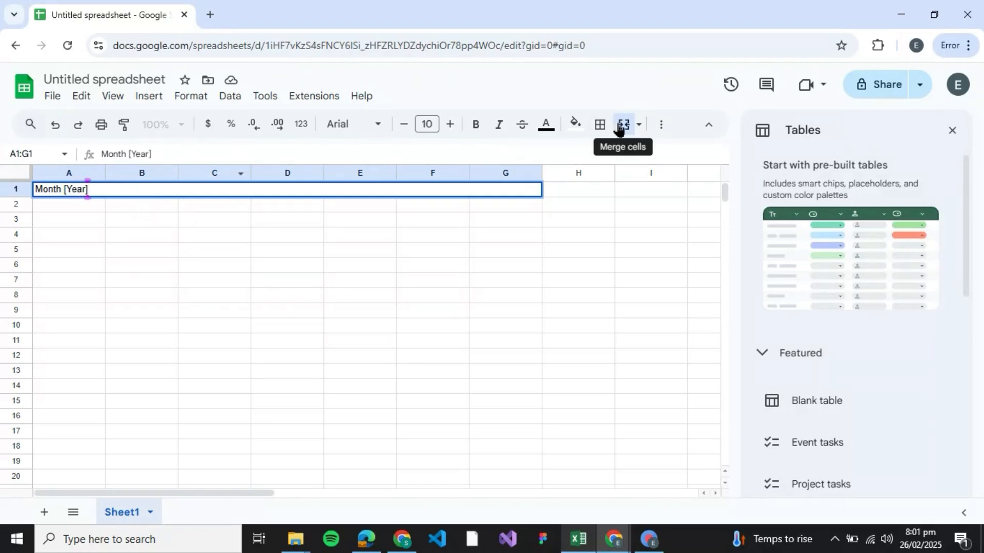
pyautogui.click(660, 126)
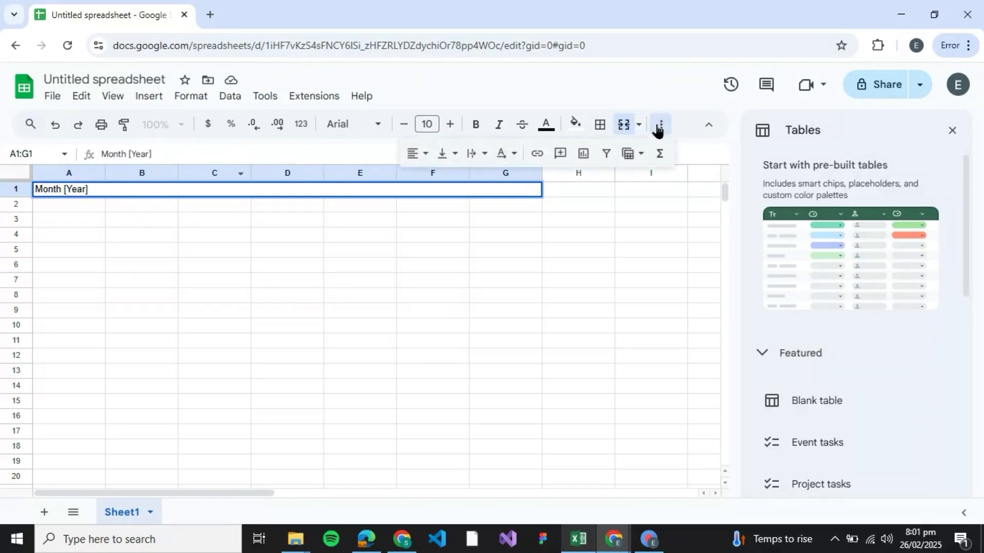
pyautogui.click(418, 155)
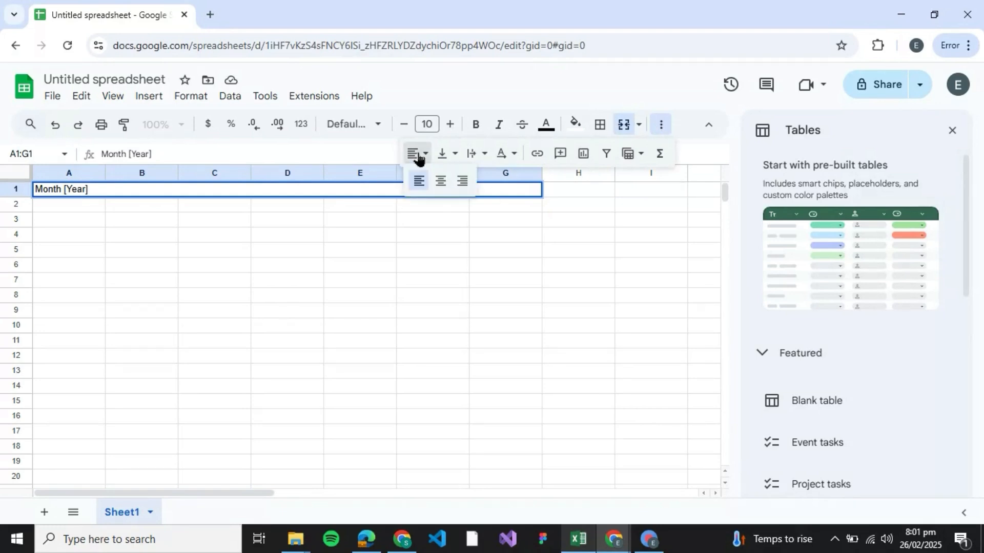
pyautogui.click(440, 182)
pyautogui.click(358, 205)
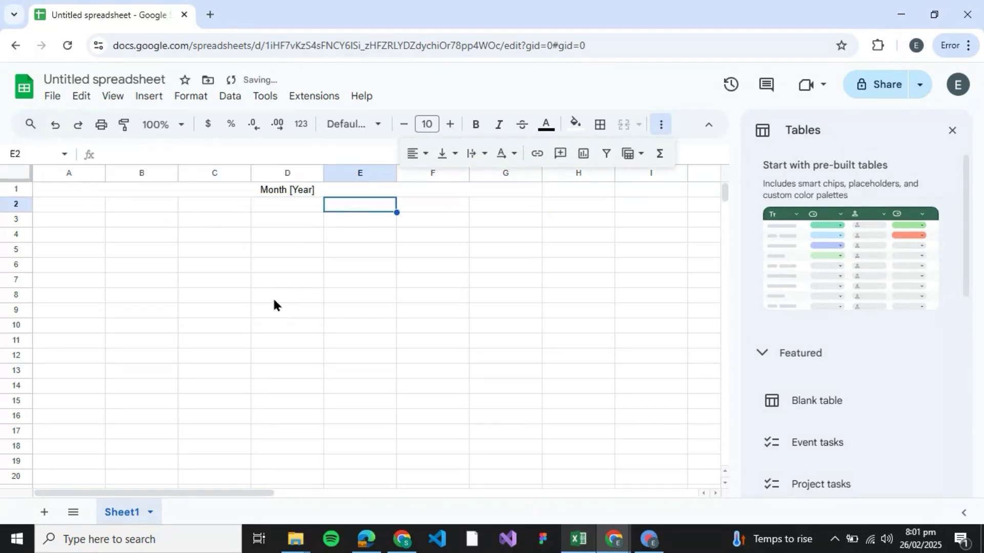
# Enter the weekday formula =text(column(),"DDDD") in cell A2.
pyautogui.hotkey('ctrl', '+')
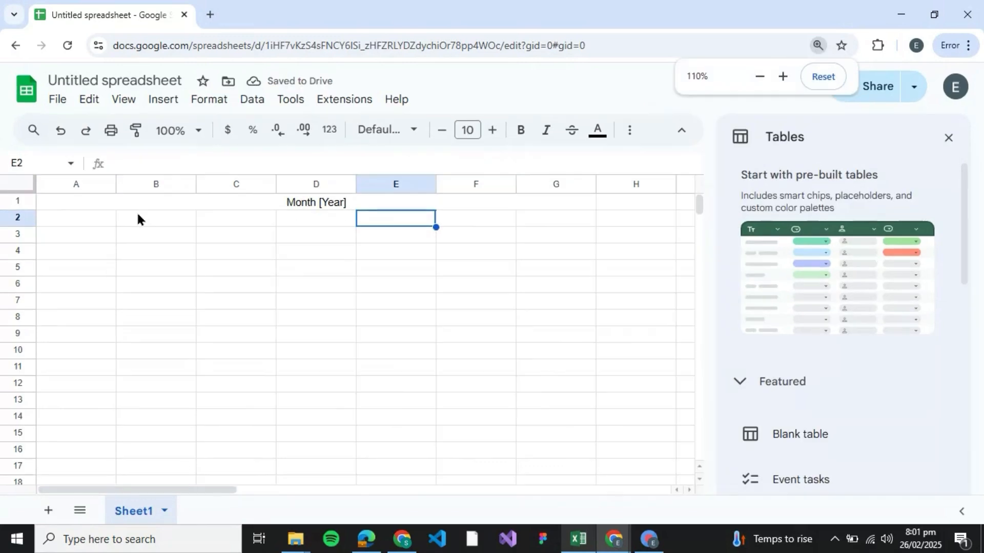
pyautogui.hotkey('ctrl', '+')
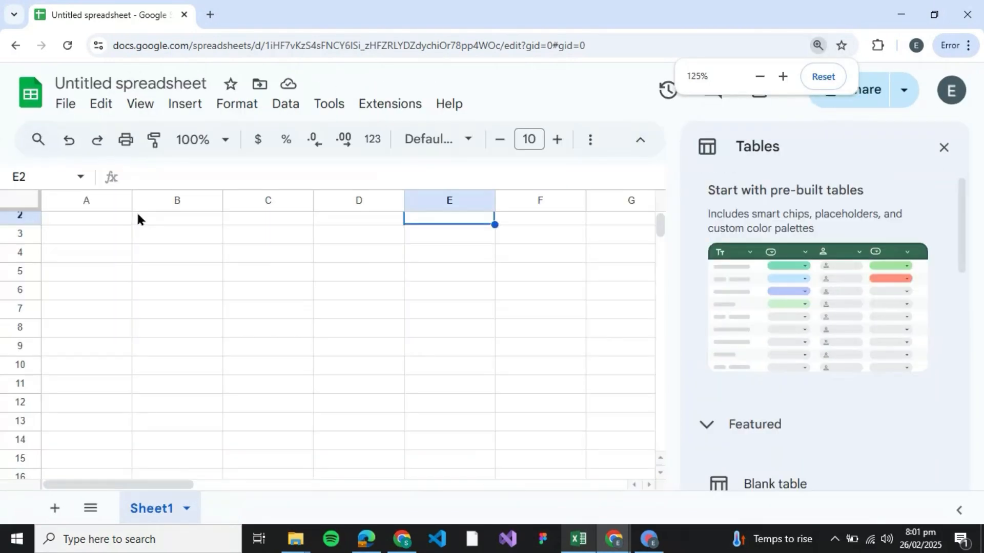
pyautogui.hotkey('ctrl', '-')
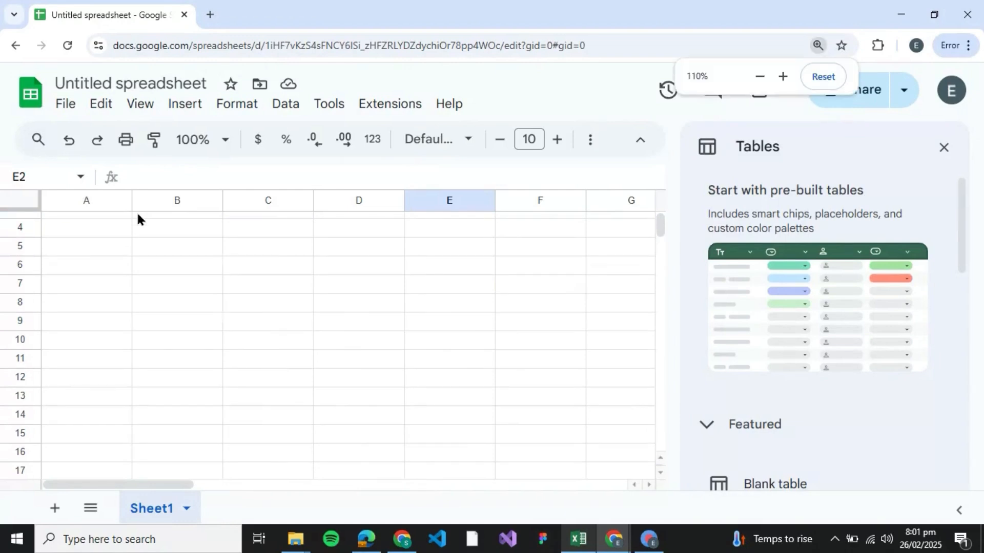
pyautogui.scroll(1, 63, 229)
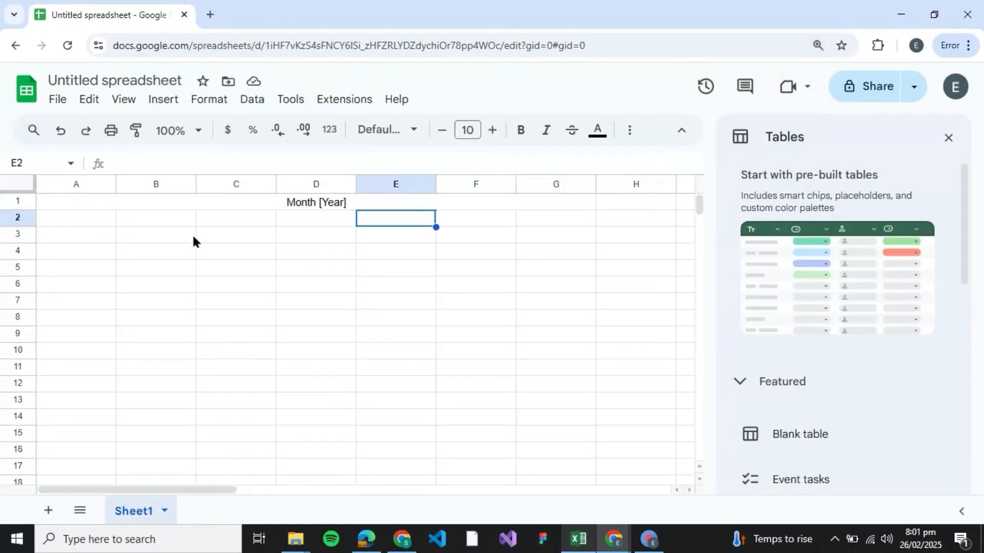
pyautogui.click(87, 226)
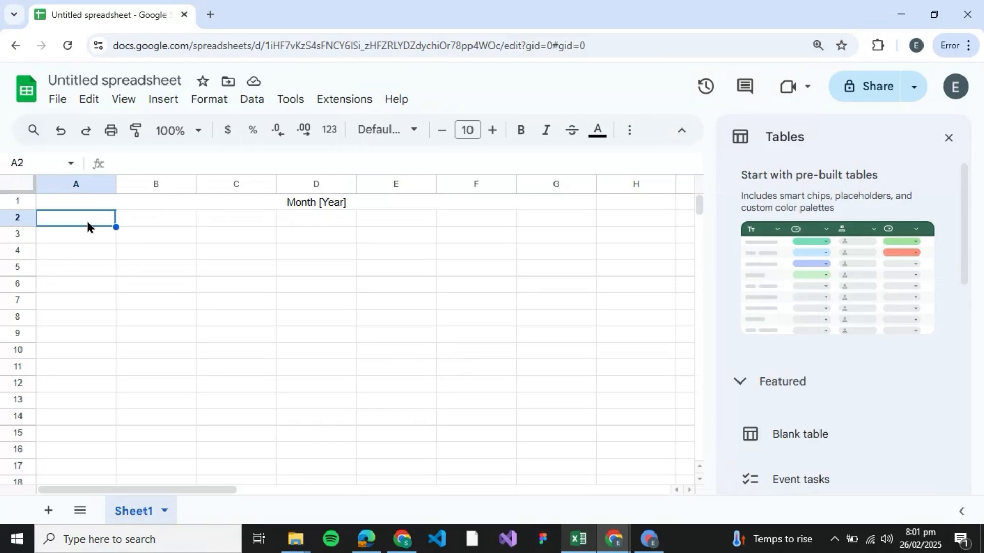
pyautogui.doubleClick(88, 222)
pyautogui.write('=')
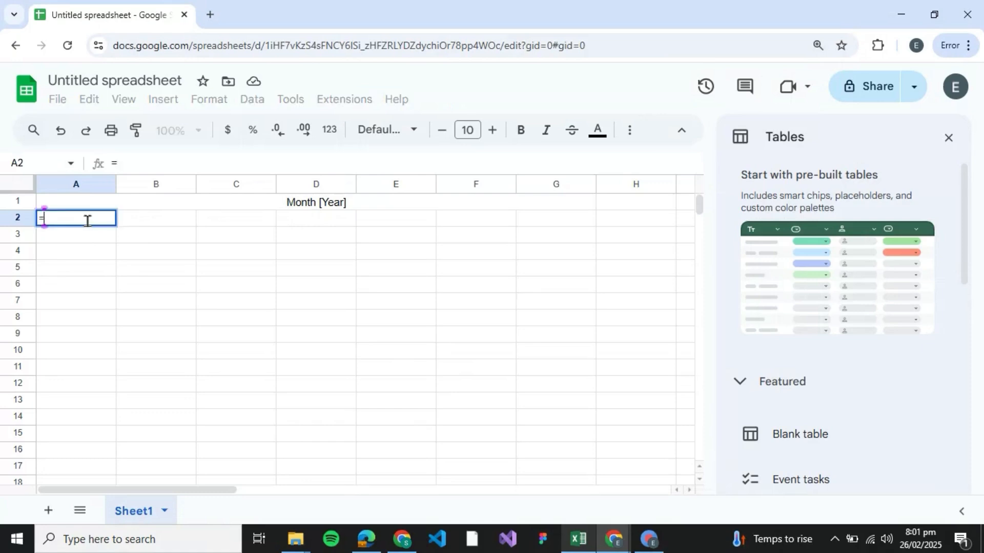
pyautogui.write('text')
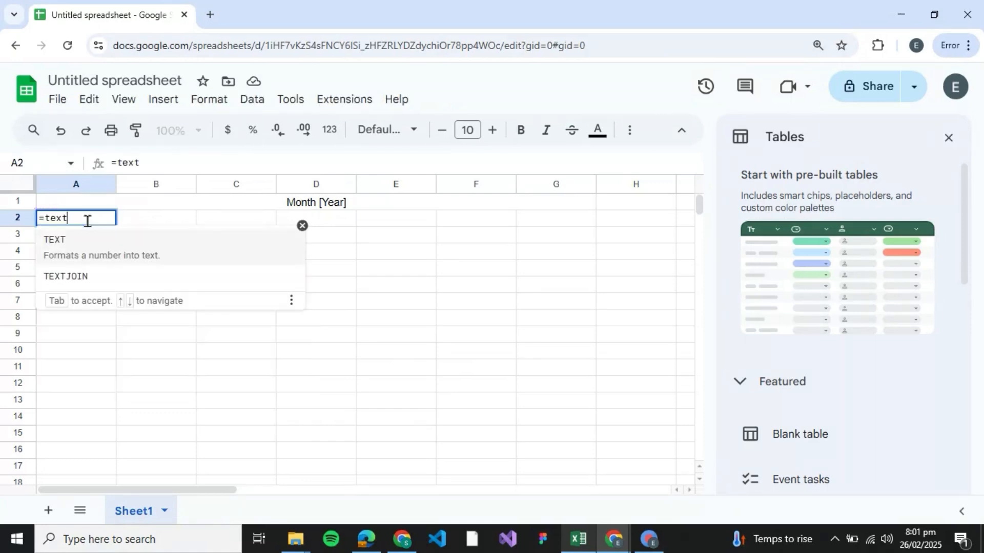
pyautogui.write('(column')
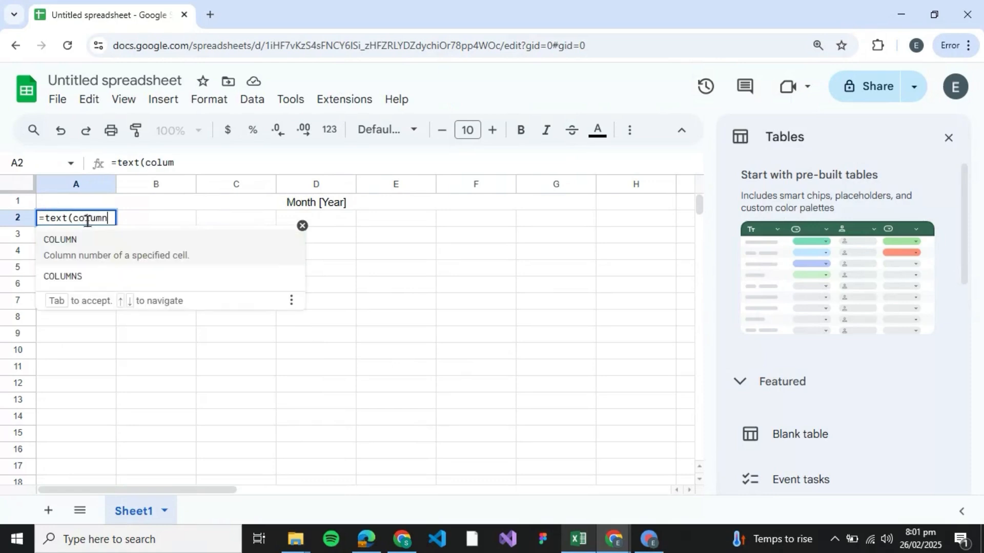
pyautogui.write('(),')
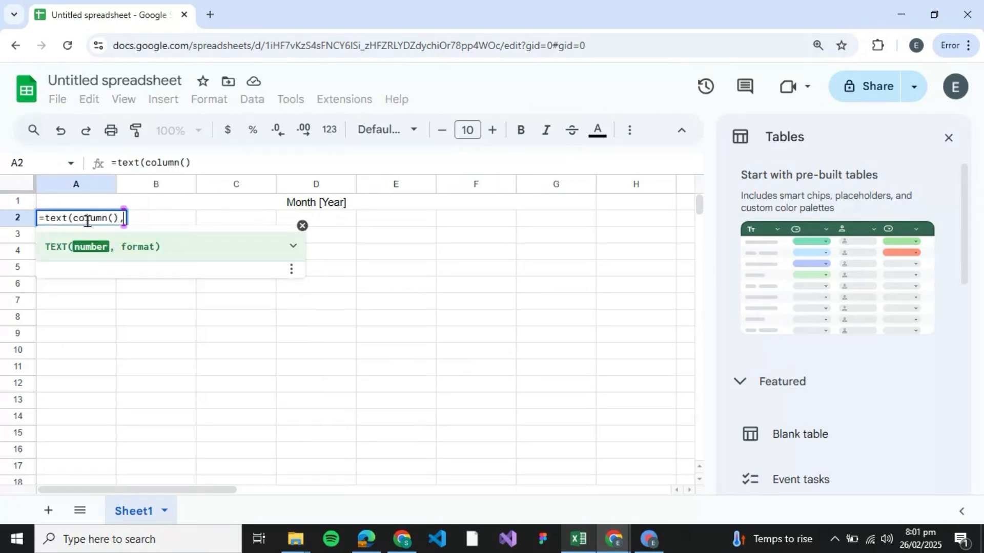
pyautogui.write('"DDDD')
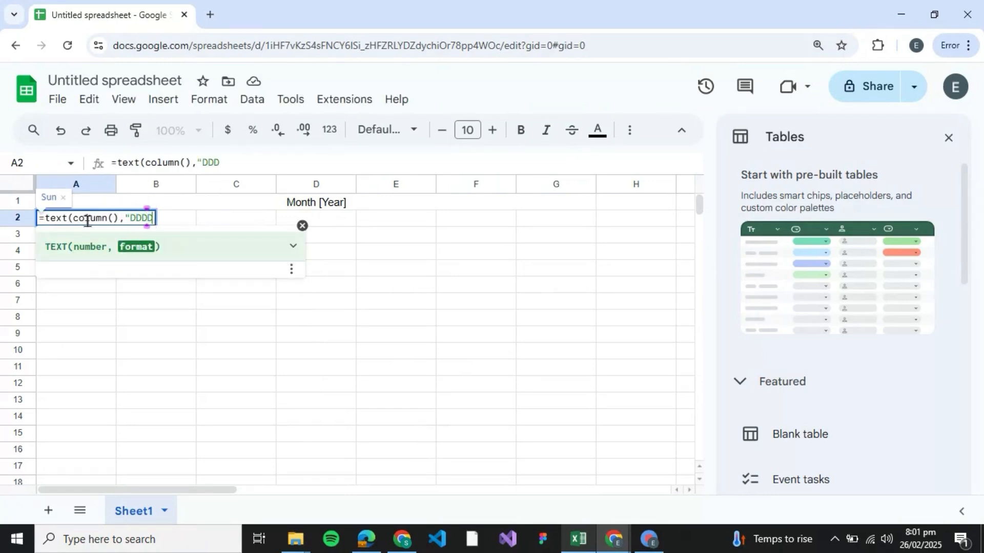
pyautogui.write('"')
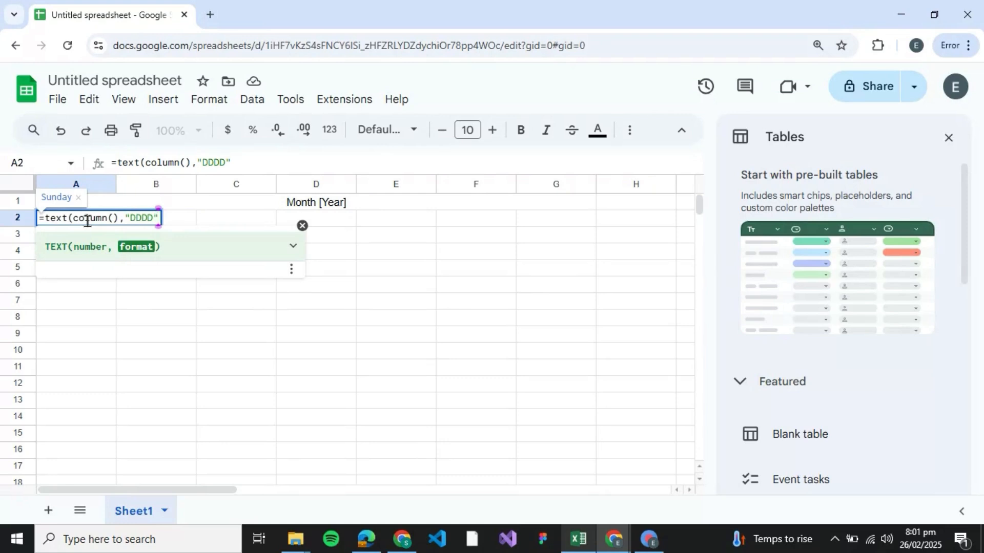
pyautogui.write(')')
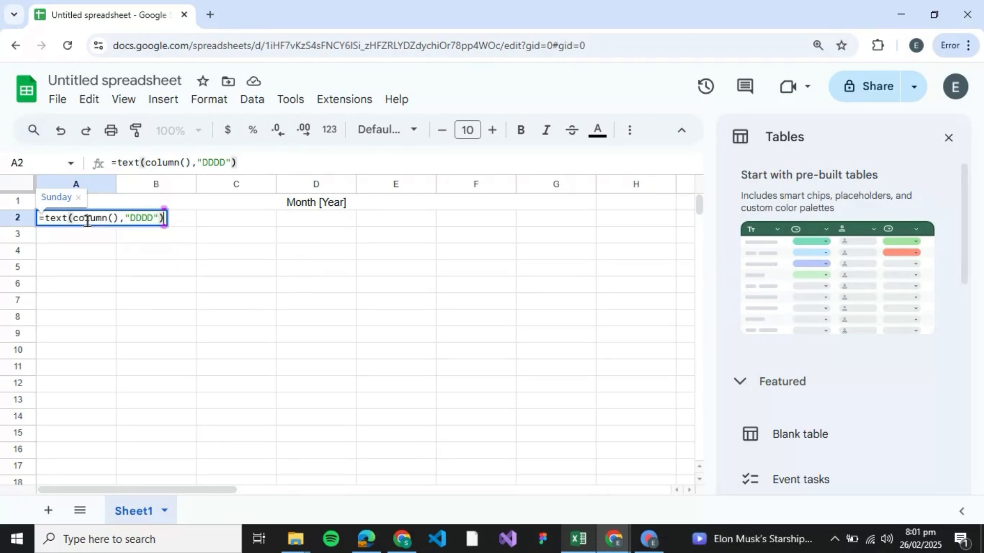
pyautogui.press('Return')
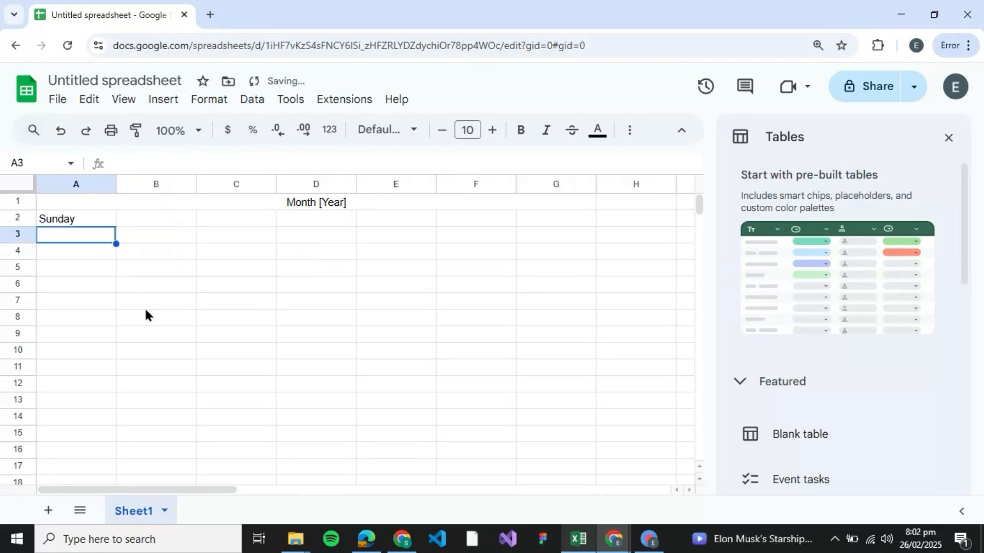
# Fill the weekday formula from A2 across to G2.
pyautogui.click(97, 219)
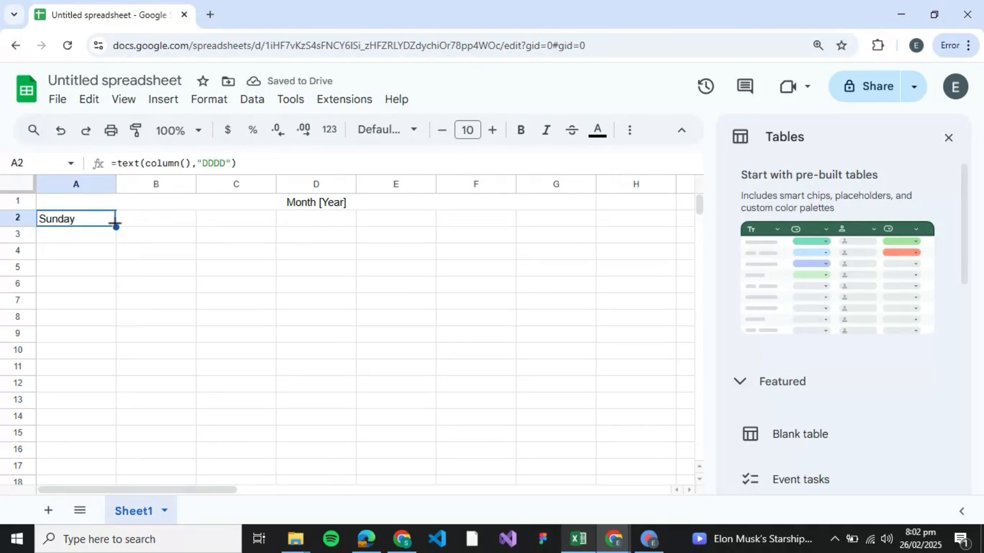
pyautogui.moveTo(116, 226); pyautogui.dragTo(593, 227)
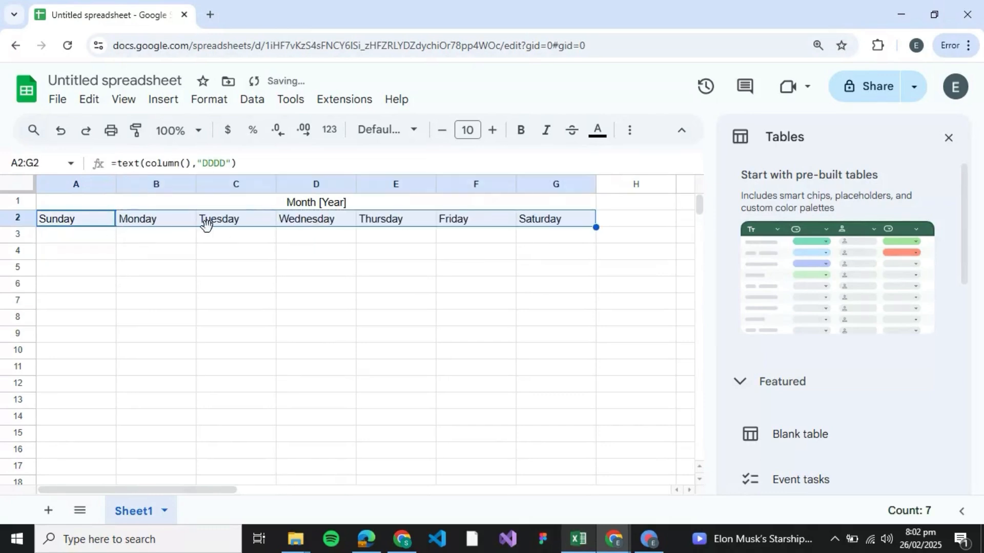
pyautogui.click(370, 306)
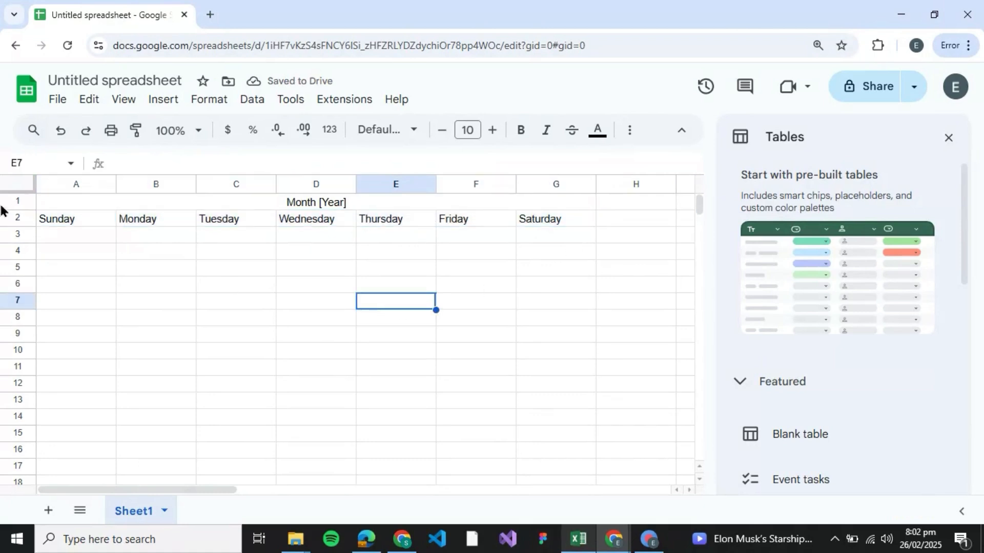
# Enter the date 1 under Tuesday in C3 and 2 under Wednesday in D3.
pyautogui.click(137, 235)
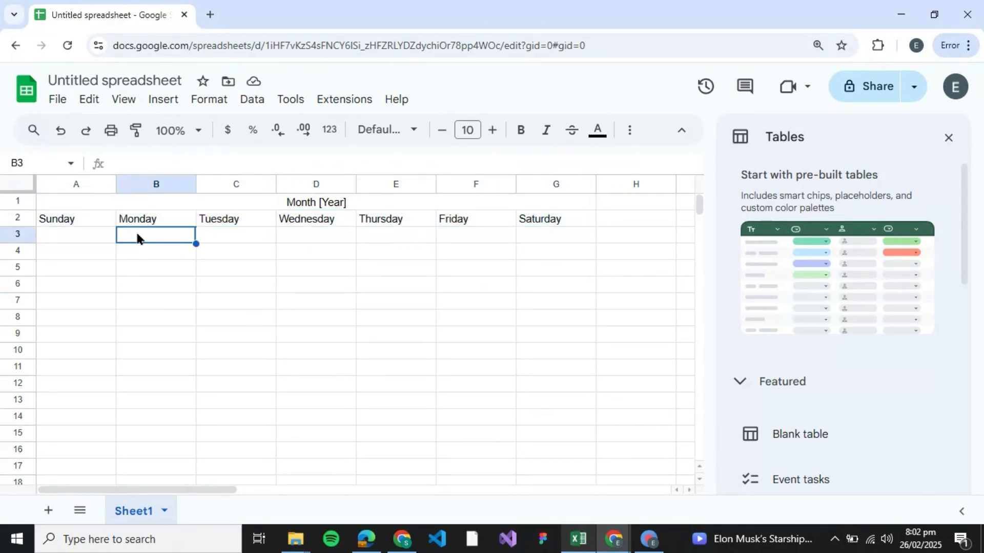
pyautogui.click(245, 239)
pyautogui.write('1')
pyautogui.press('Return')
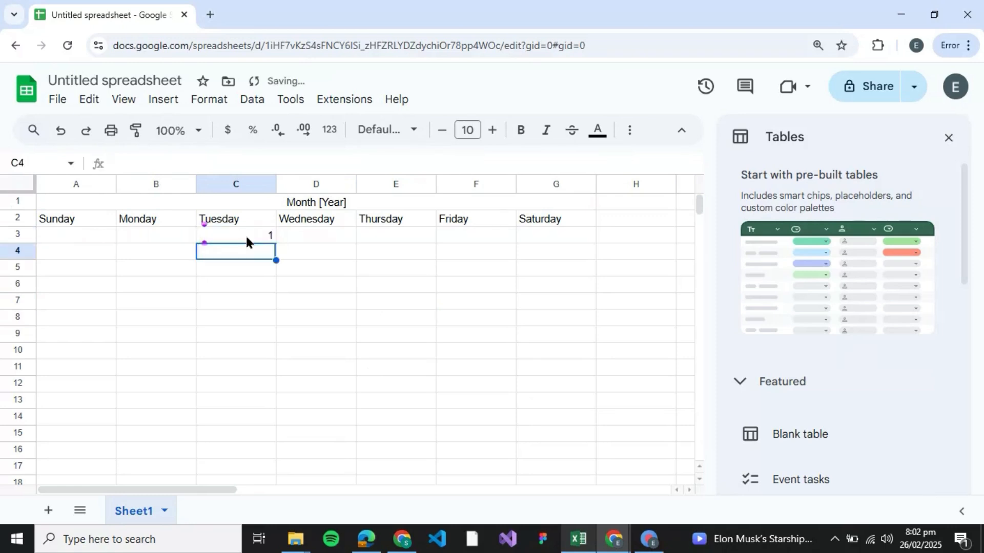
pyautogui.press('Right')
pyautogui.press('Up')
pyautogui.write('2')
pyautogui.press('Return')
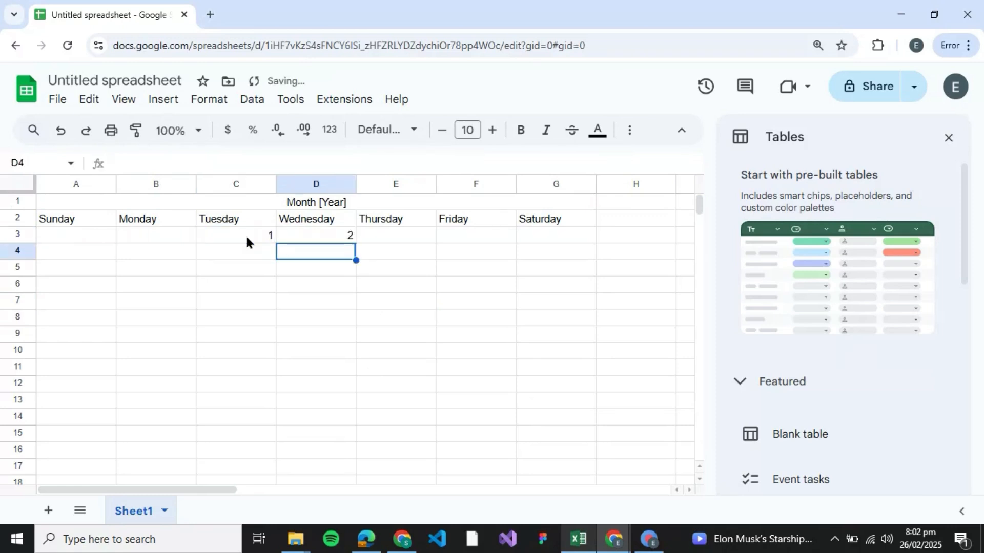
# Try to fill the date from D3 across to G3, and undo the fill.
pyautogui.click(346, 233)
pyautogui.moveTo(356, 244); pyautogui.dragTo(544, 251)
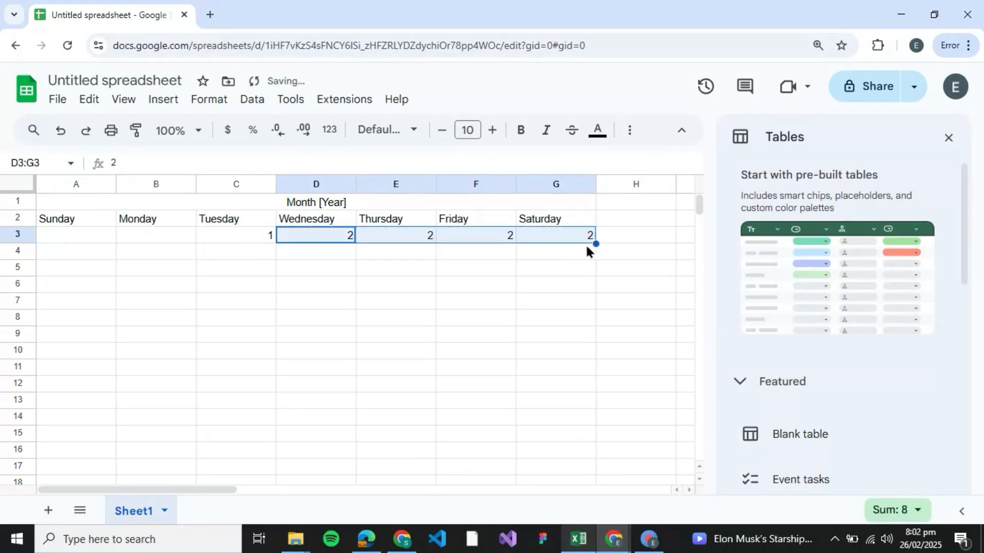
pyautogui.click(454, 238)
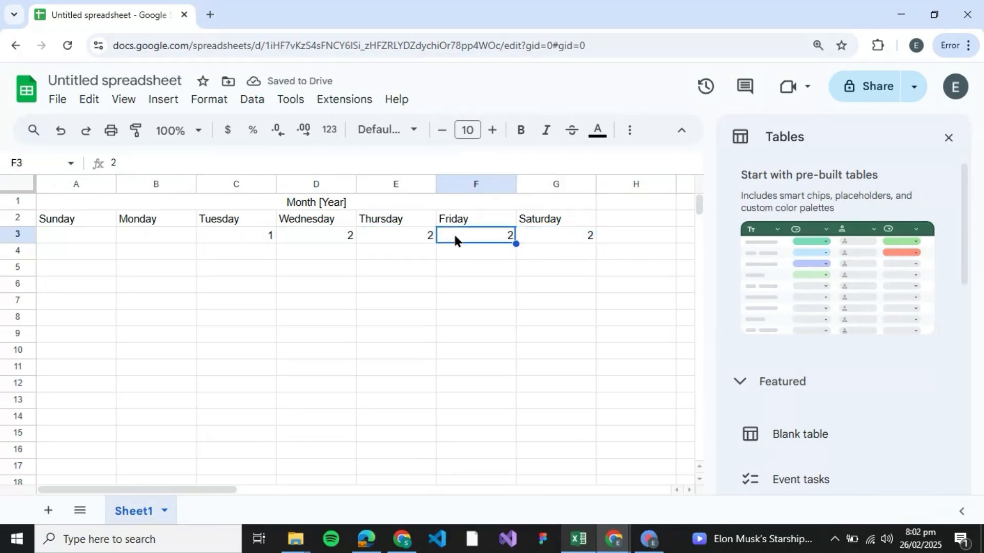
pyautogui.hotkey('ctrl', 'z')
# Complete the calendar dates 3 to 31 across rows 3, 5, 7, 9 and 11, leaving a blank row beneath each week.
pyautogui.click(268, 237)
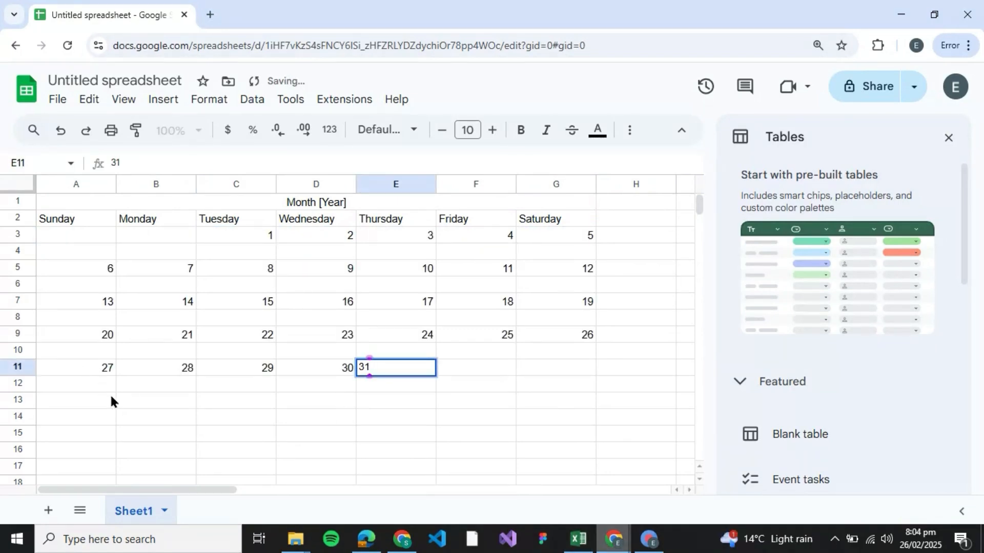
pyautogui.click(120, 400)
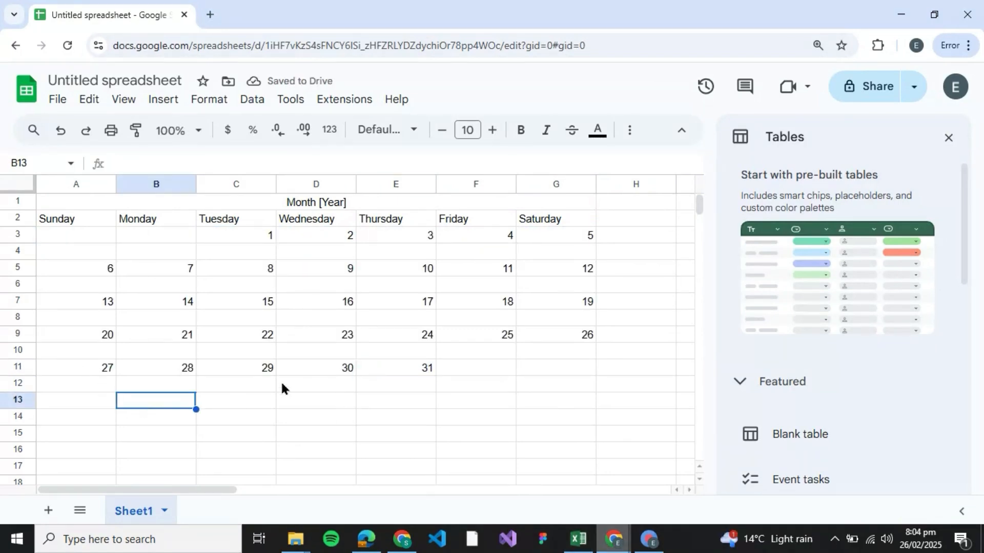
pyautogui.scroll(-1, 322, 387)
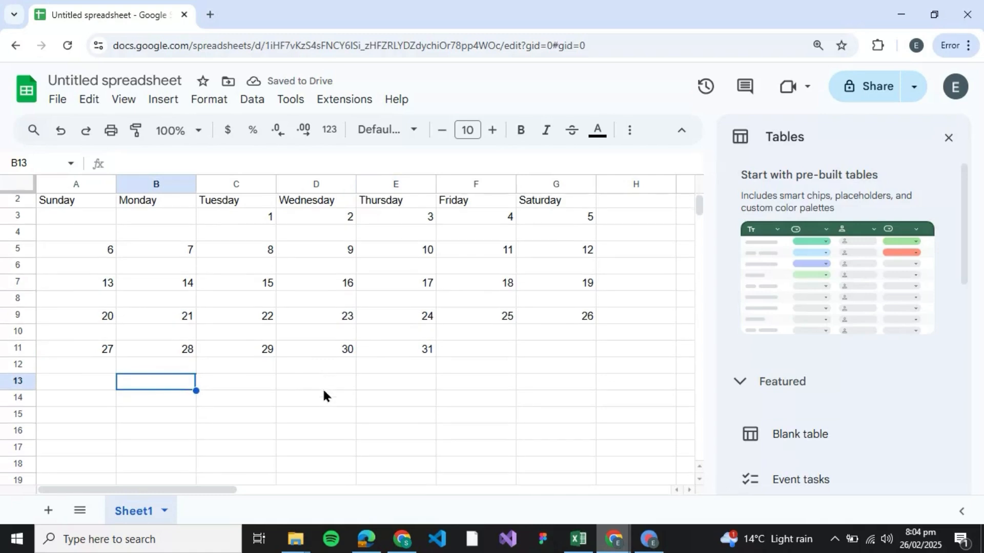
pyautogui.scroll(1, 321, 387)
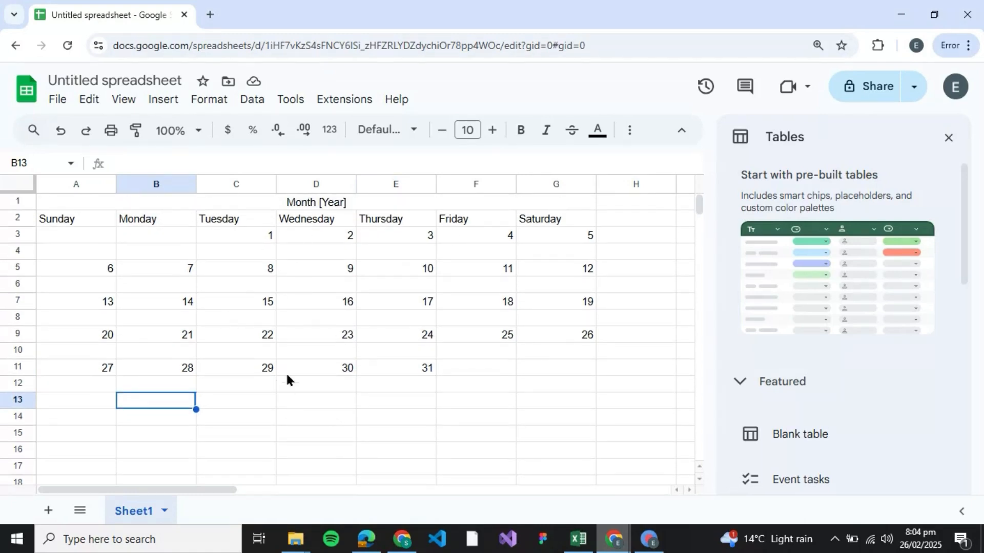
# Fill the date rows 3, 5, 7, 9 and 11 with a muted light teal background colour.
pyautogui.click(15, 250)
pyautogui.click(14, 235)
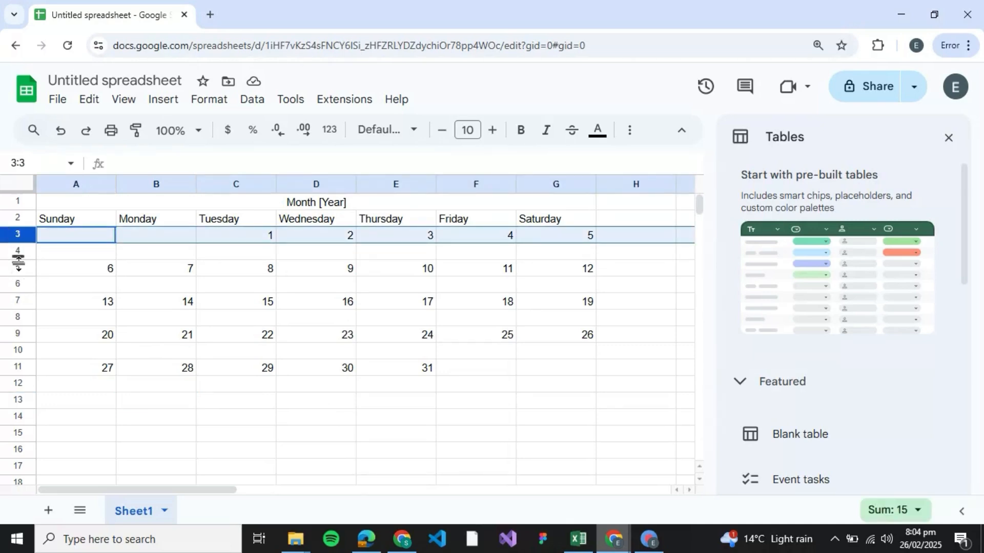
pyautogui.keyDown('ctrl'); pyautogui.click(18, 267); pyautogui.keyUp('ctrl')
pyautogui.keyDown('ctrl'); pyautogui.click(18, 303); pyautogui.keyUp('ctrl')
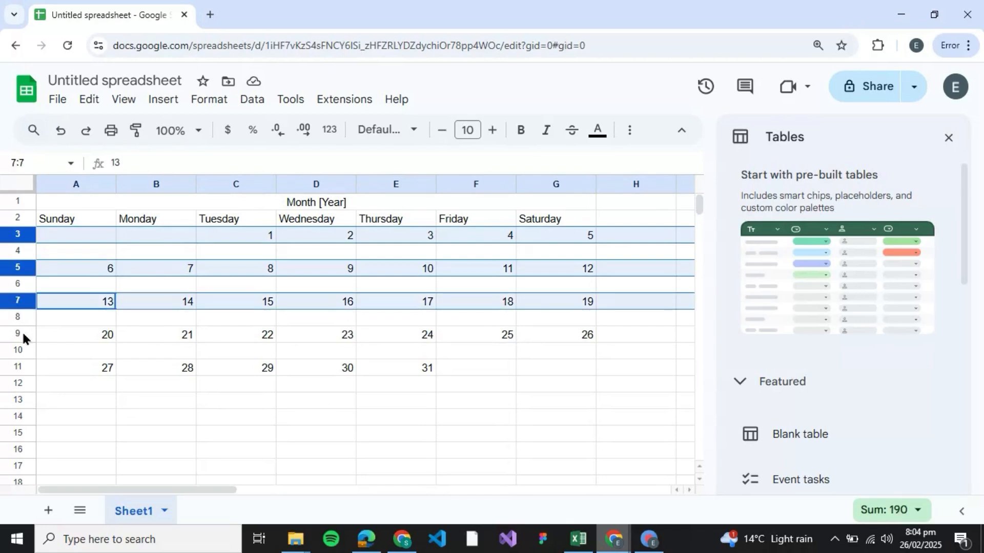
pyautogui.keyDown('ctrl'); pyautogui.click(21, 334); pyautogui.keyUp('ctrl')
pyautogui.keyDown('ctrl'); pyautogui.click(23, 367); pyautogui.keyUp('ctrl')
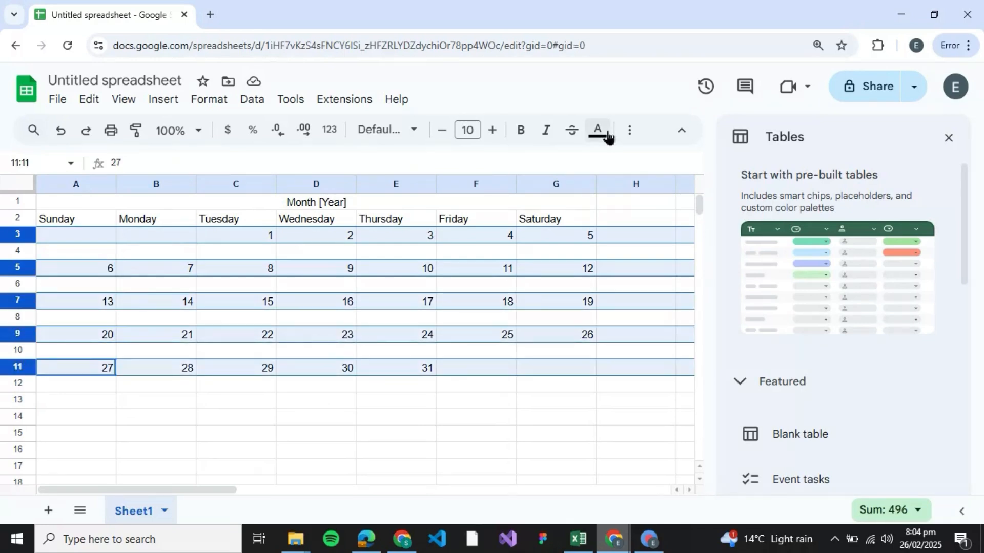
pyautogui.click(629, 133)
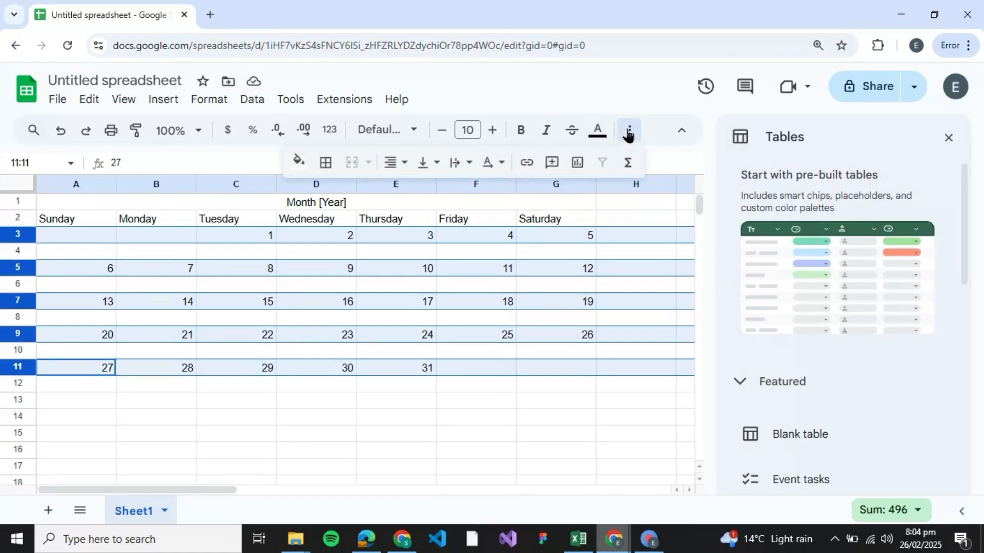
pyautogui.click(297, 162)
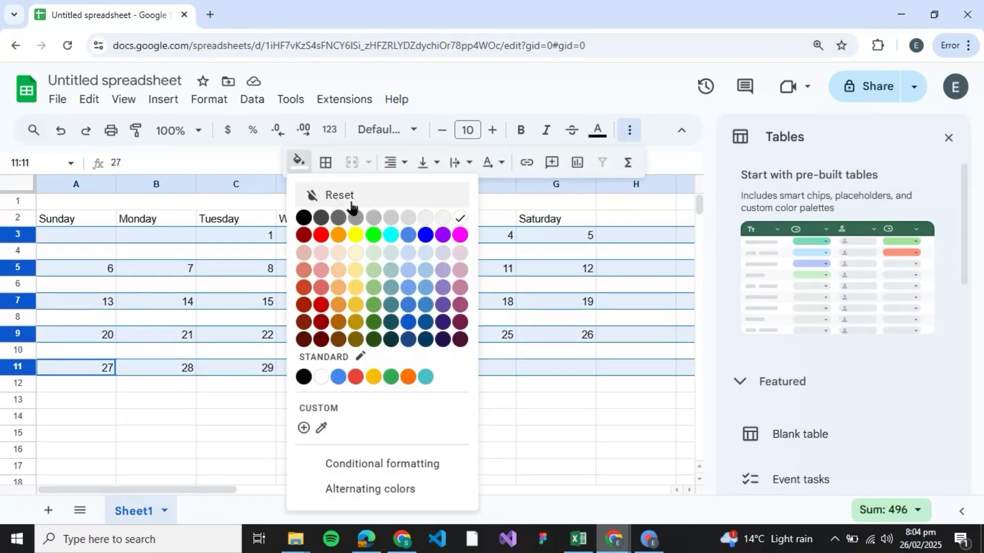
pyautogui.click(393, 275)
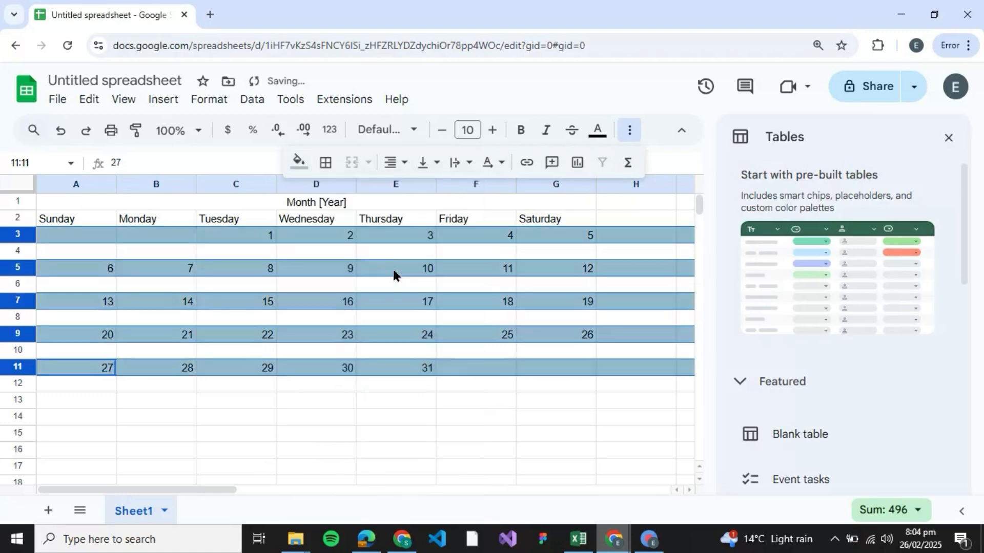
pyautogui.click(282, 454)
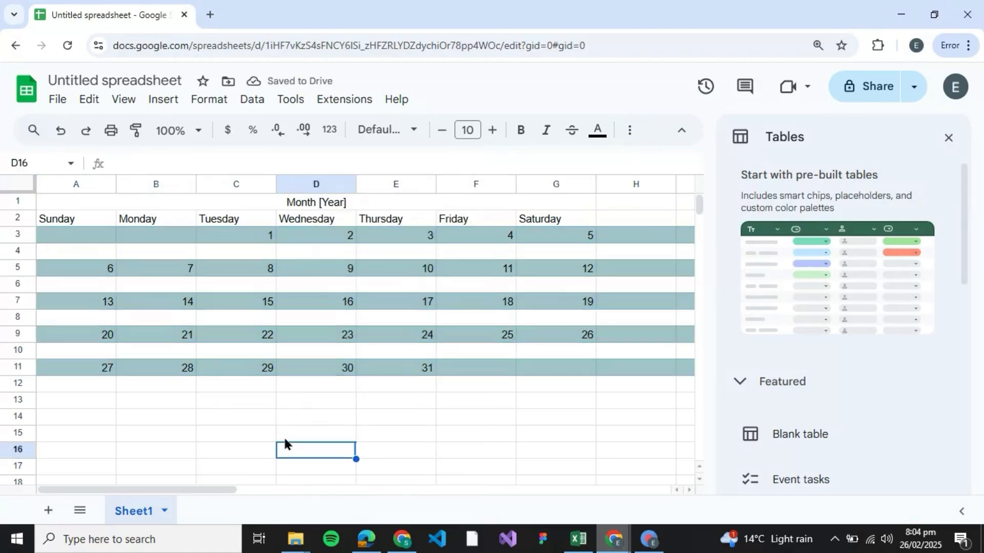
# Increase the height of the blank rows 4, 6, 8, 10 and 12 together to more than double the date rows' height.
pyautogui.click(18, 250)
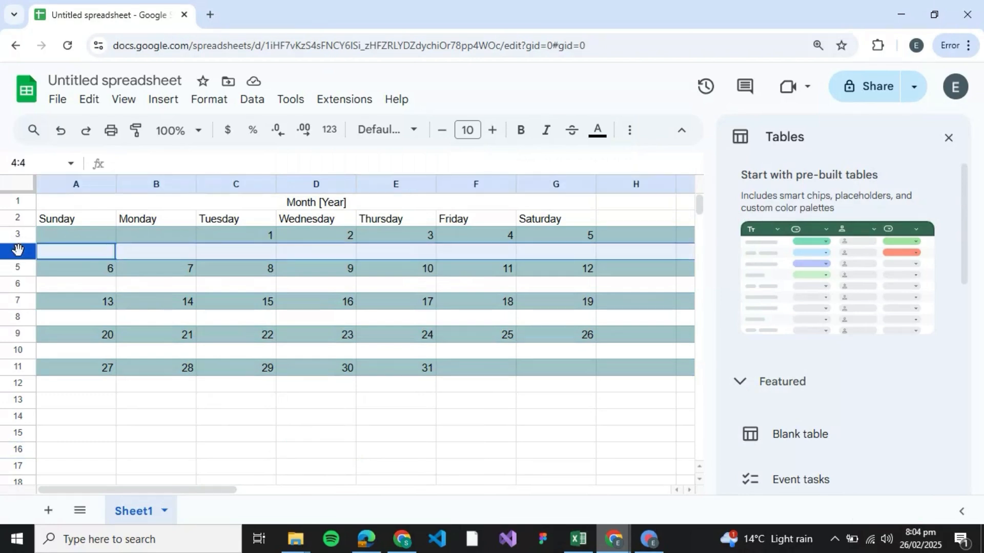
pyautogui.keyDown('ctrl'); pyautogui.click(17, 284); pyautogui.keyUp('ctrl')
pyautogui.keyDown('ctrl'); pyautogui.click(18, 316); pyautogui.keyUp('ctrl')
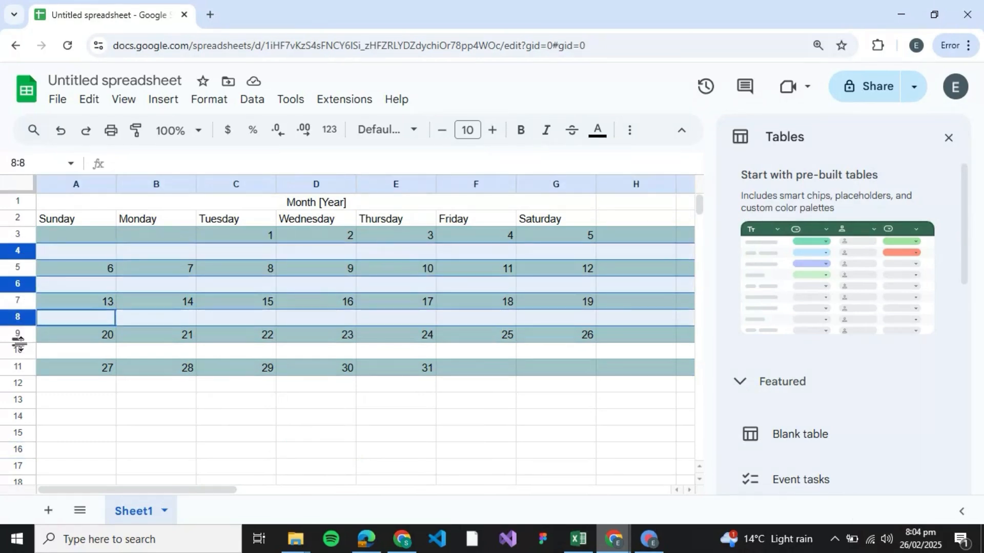
pyautogui.keyDown('ctrl'); pyautogui.click(18, 350); pyautogui.keyUp('ctrl')
pyautogui.keyDown('ctrl'); pyautogui.click(18, 383); pyautogui.keyUp('ctrl')
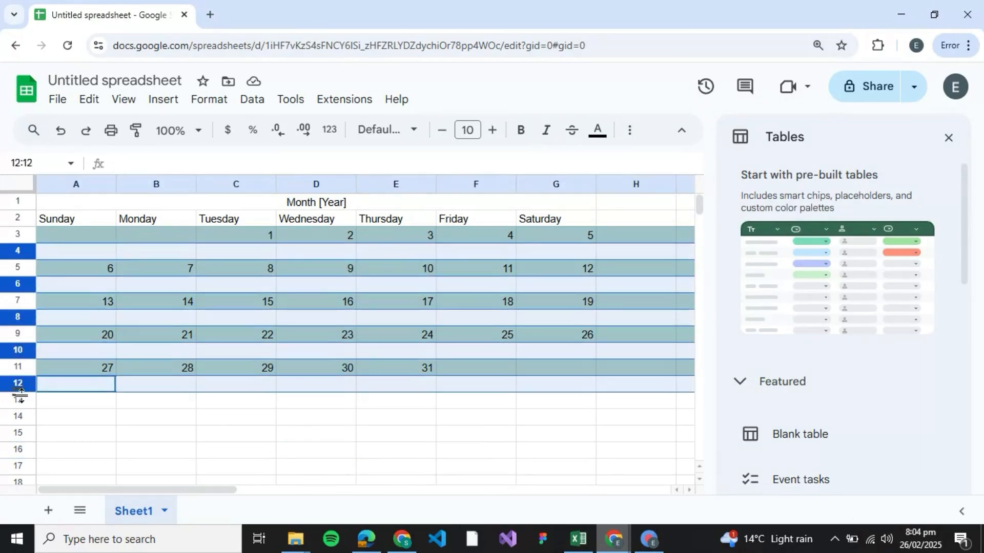
pyautogui.moveTo(21, 392); pyautogui.dragTo(21, 413)
pyautogui.scroll(-1, 152, 371)
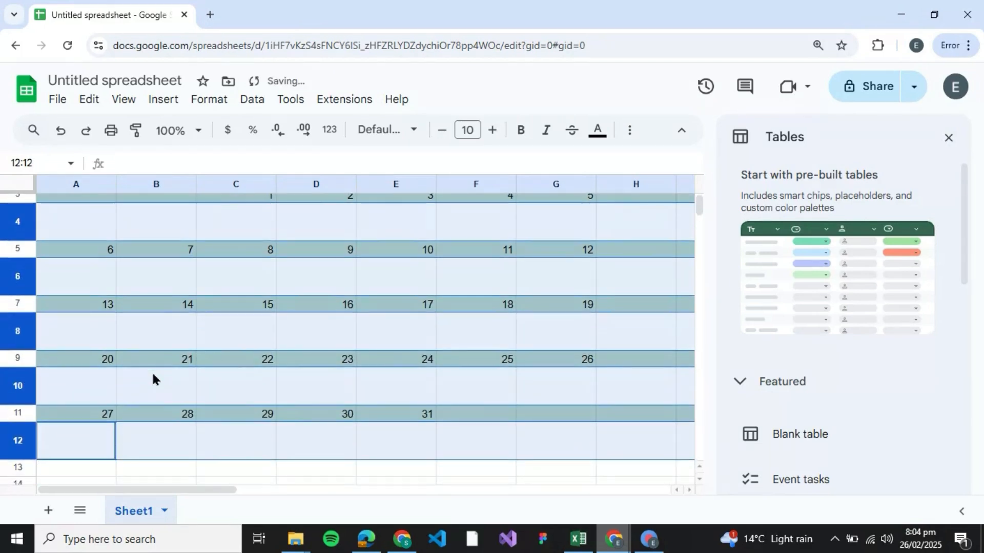
pyautogui.click(291, 463)
pyautogui.scroll(1, 291, 463)
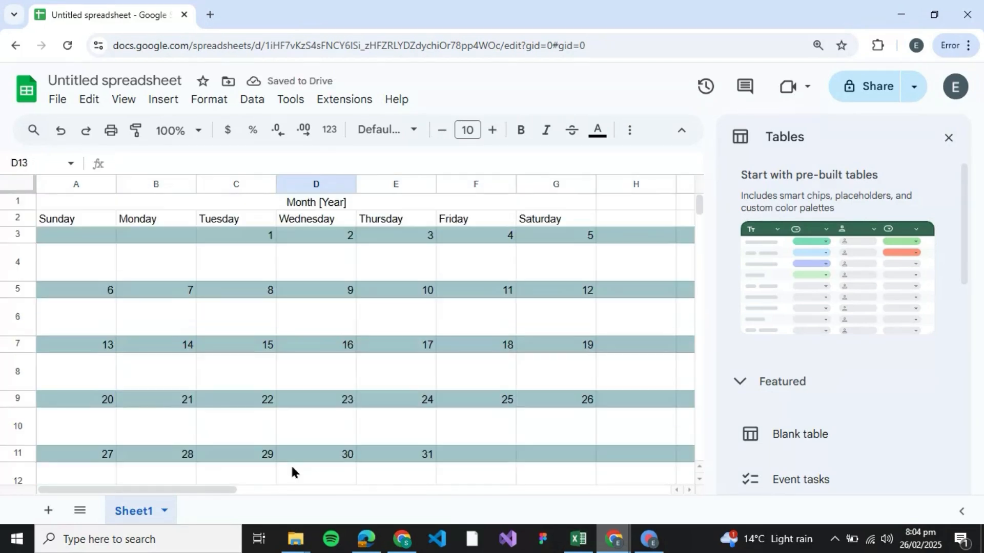
pyautogui.scroll(-1, 290, 463)
pyautogui.scroll(1, 290, 463)
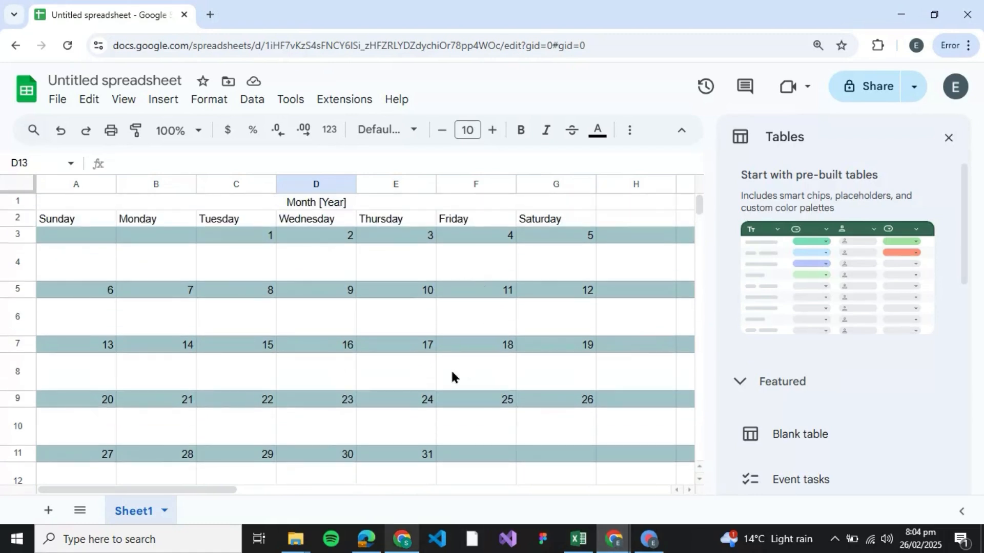
# Close the Tables sidebar and delete the unused columns H to Z beside the calendar.
pyautogui.click(948, 137)
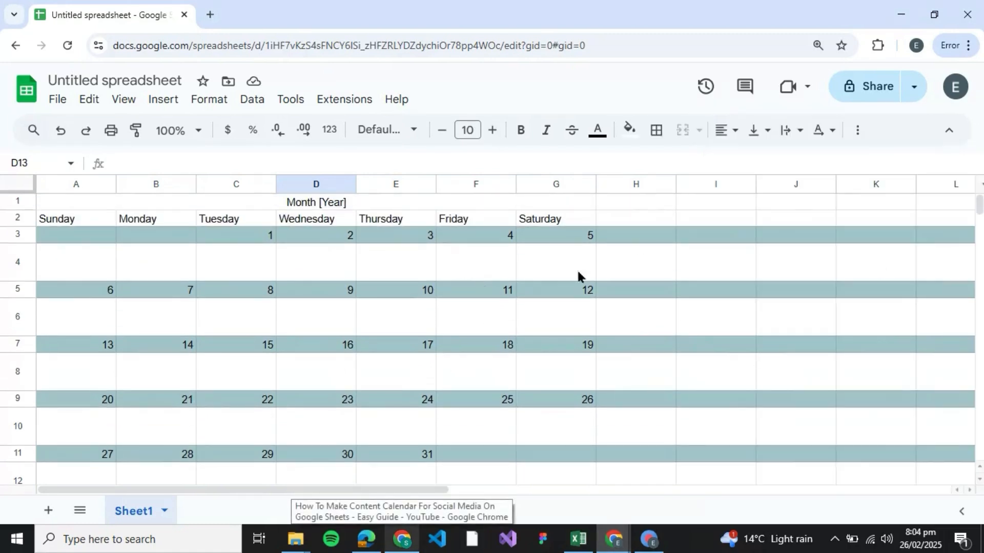
pyautogui.hscroll(3, 892, 248)
pyautogui.hscroll(-3, 891, 248)
pyautogui.click(640, 185)
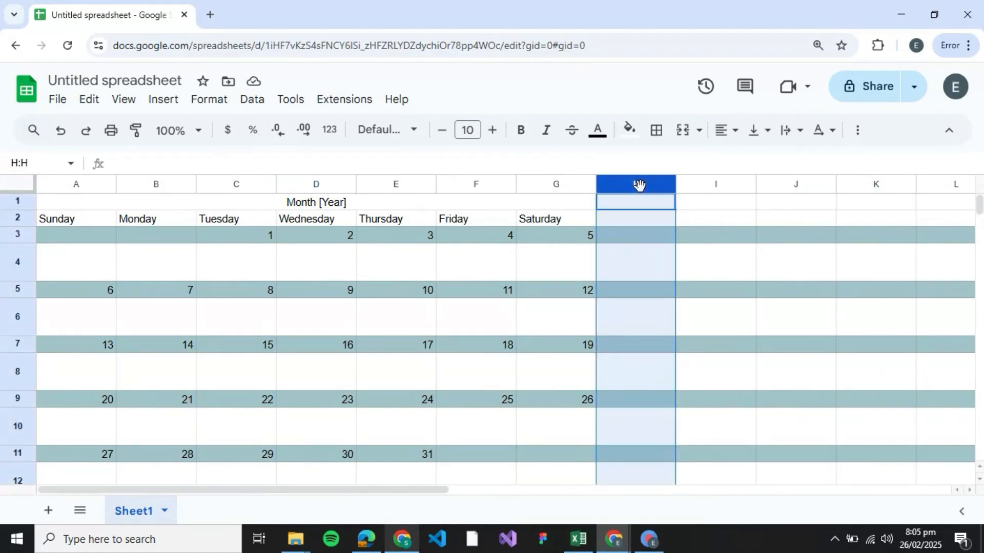
pyautogui.hotkey('ctrl', 'shift', 'Right')
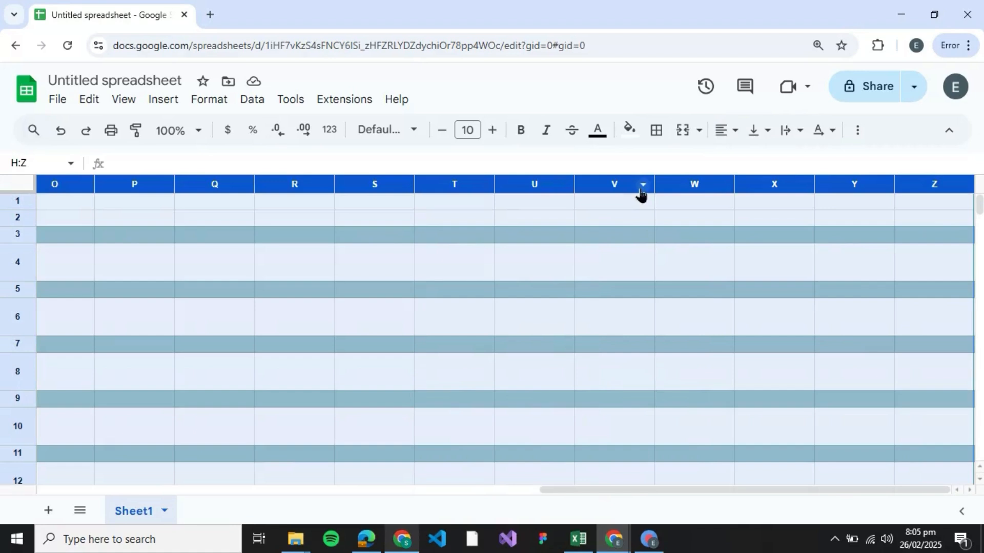
pyautogui.hscroll(-5, 343, 326)
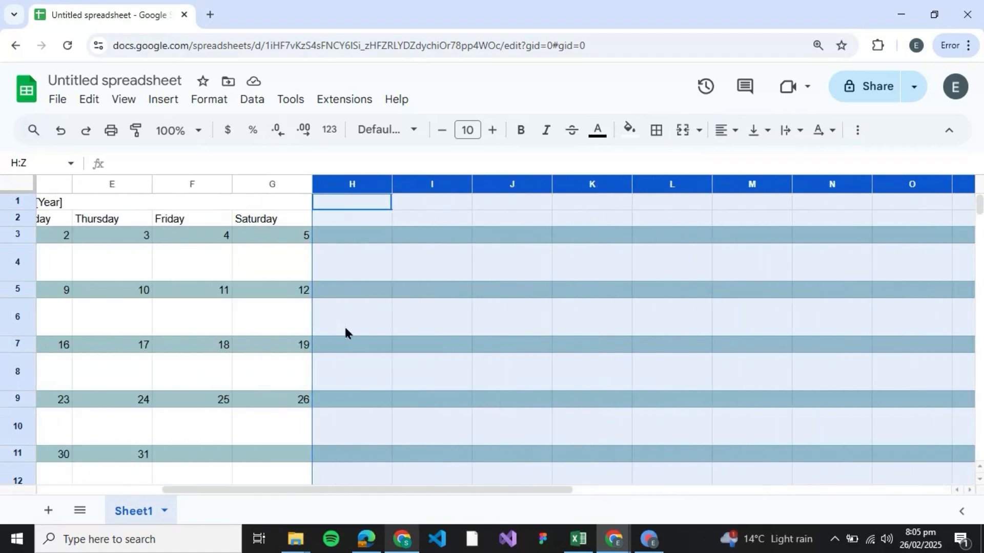
pyautogui.rightClick(364, 196)
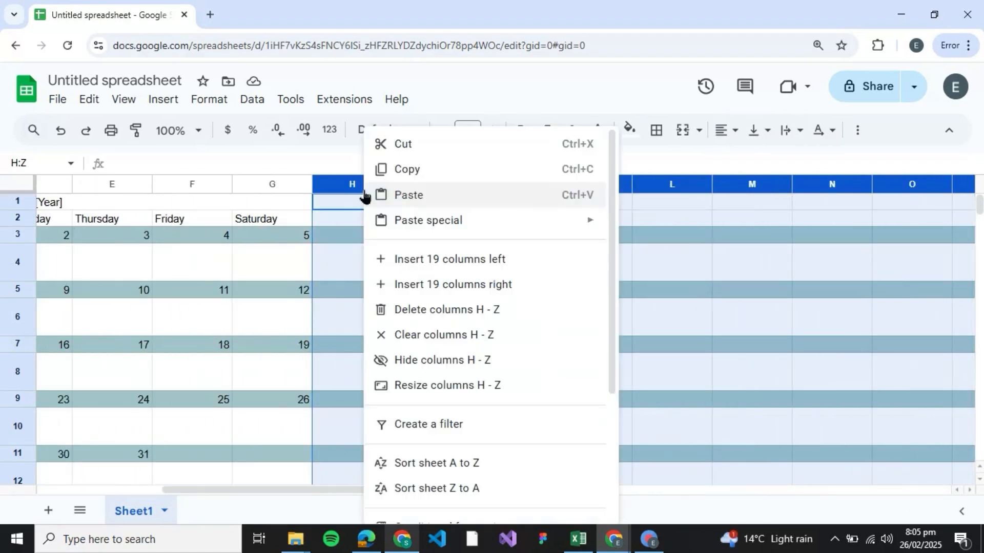
pyautogui.click(460, 309)
# Delete the unused rows 13 to 1000 below the calendar.
pyautogui.scroll(-2, 466, 361)
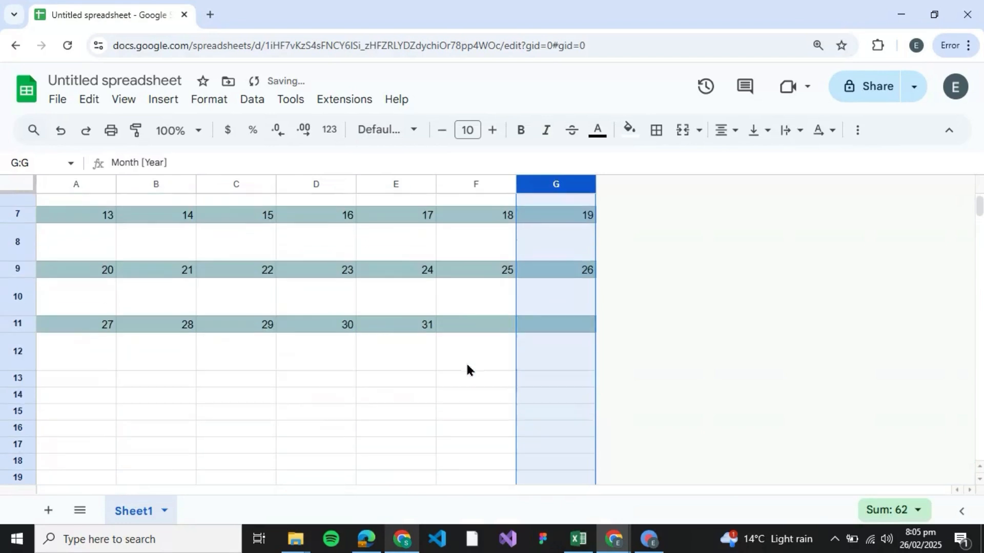
pyautogui.scroll(-1, 466, 364)
pyautogui.click(20, 343)
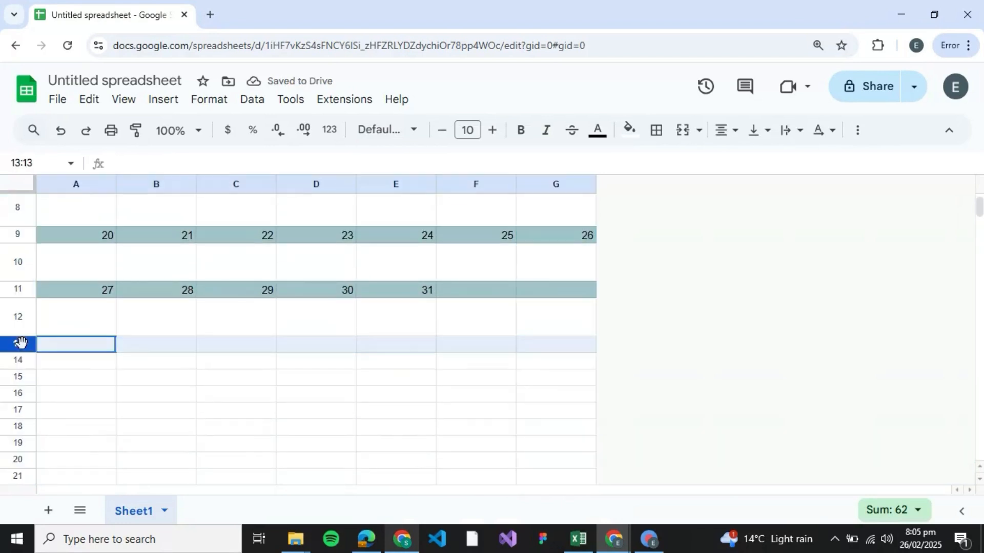
pyautogui.hotkey('ctrl', 'shift', 'Down')
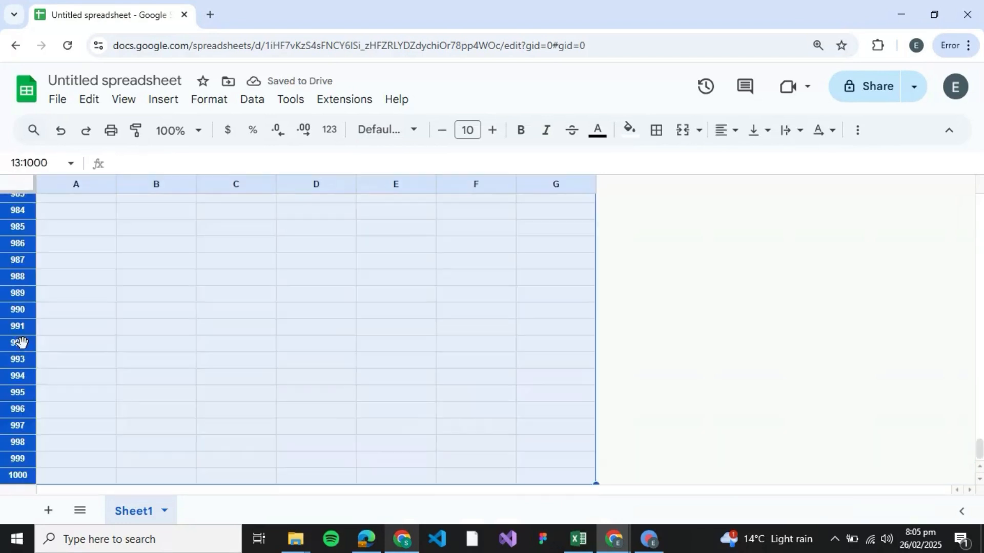
pyautogui.rightClick(149, 347)
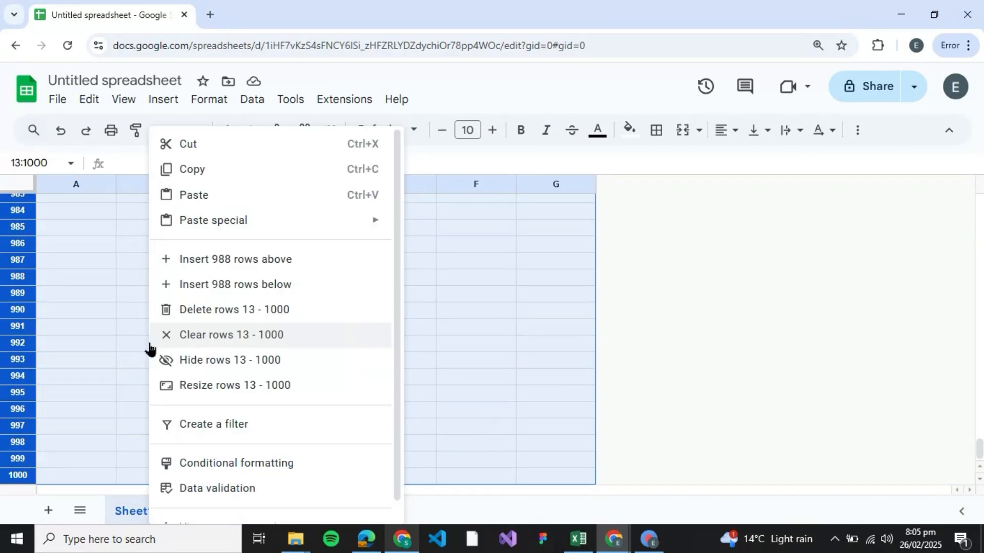
pyautogui.click(216, 309)
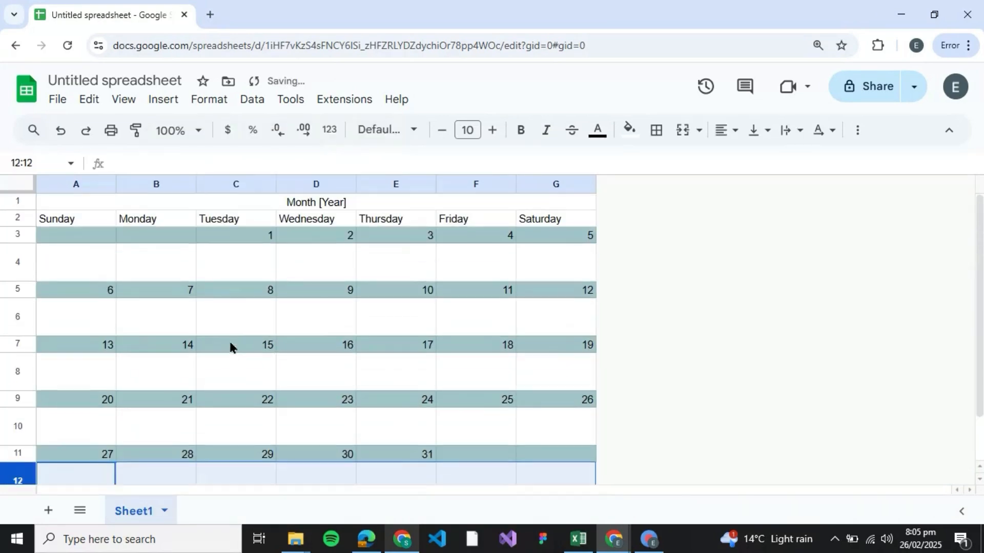
pyautogui.click(620, 379)
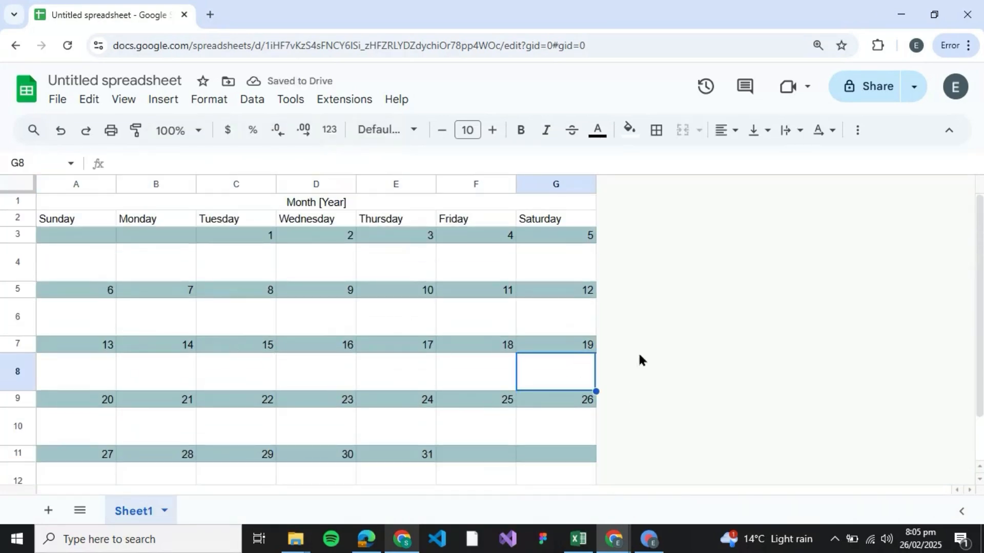
# Enter "Marketing Assignment - SEO Optimization" in C6, beneath Tuesday the 8th.
pyautogui.press('Up')
pyautogui.press('Up')
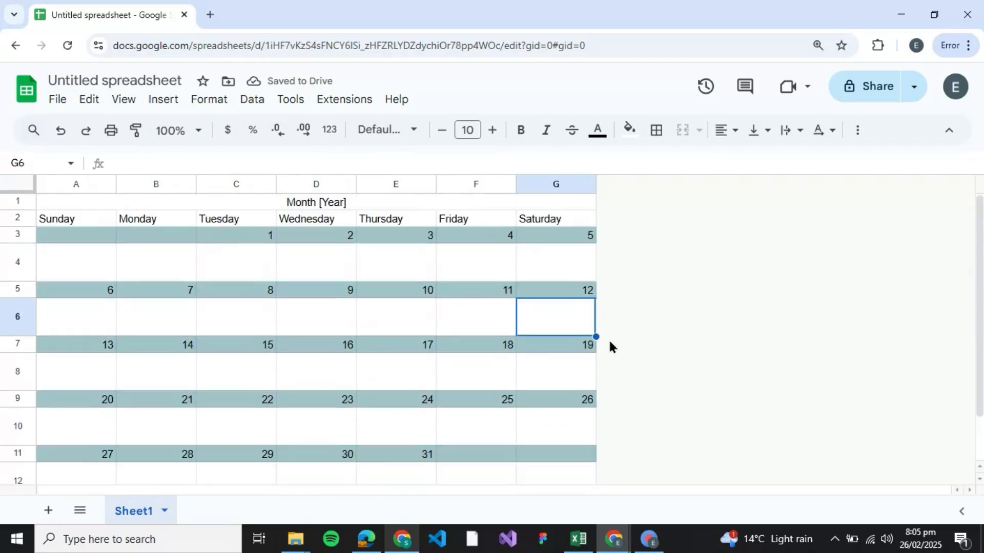
pyautogui.scroll(-1, 241, 248)
pyautogui.click(244, 263)
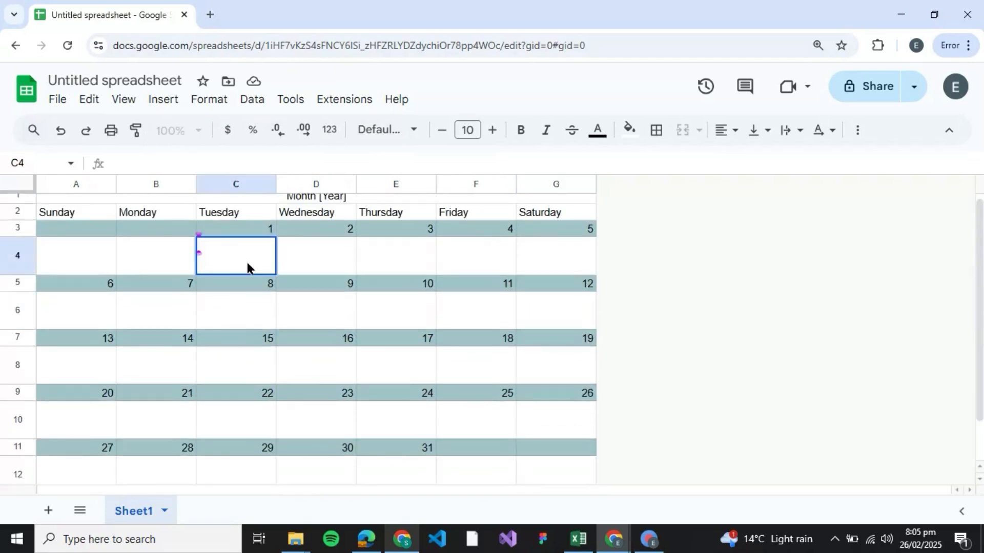
pyautogui.click(247, 321)
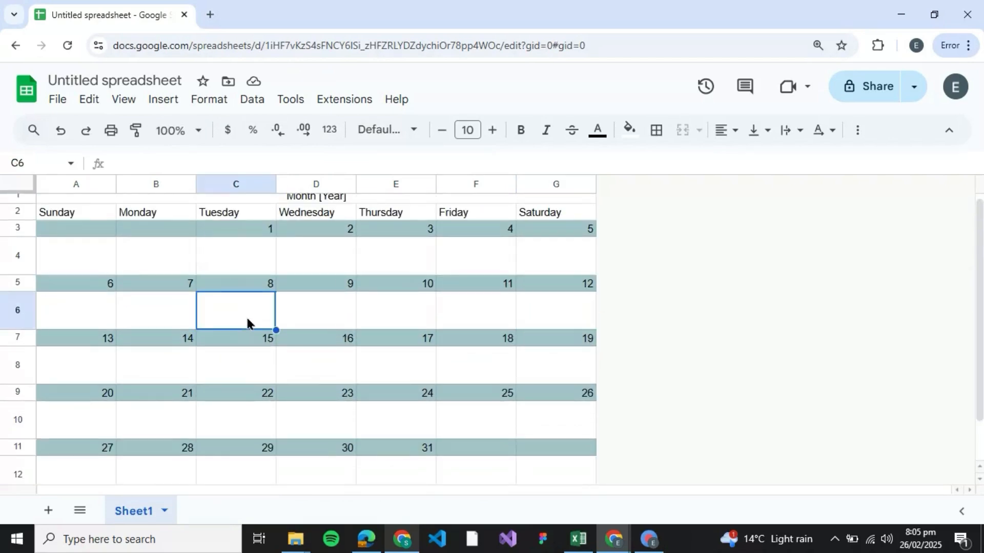
pyautogui.doubleClick(247, 321)
pyautogui.write('Marketing')
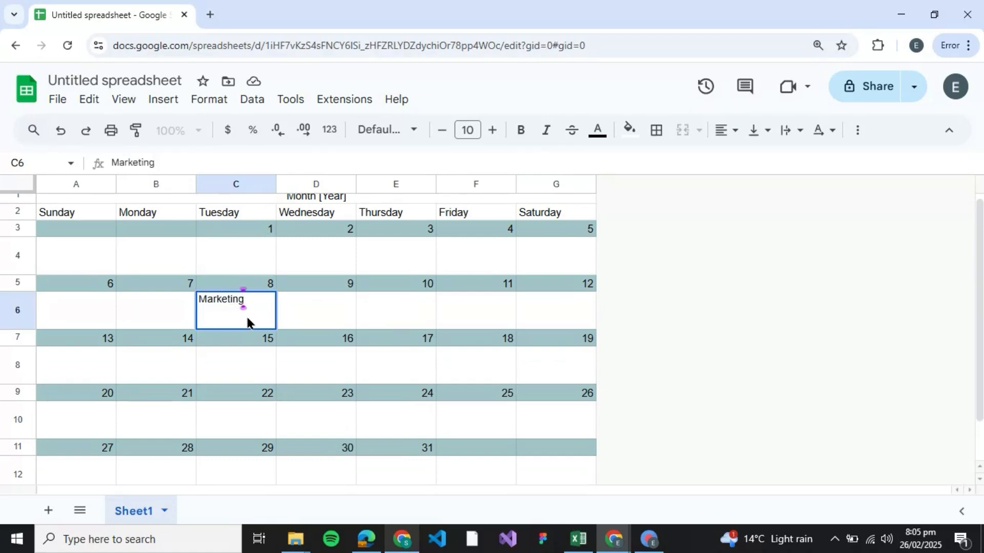
pyautogui.write(' Assignm')
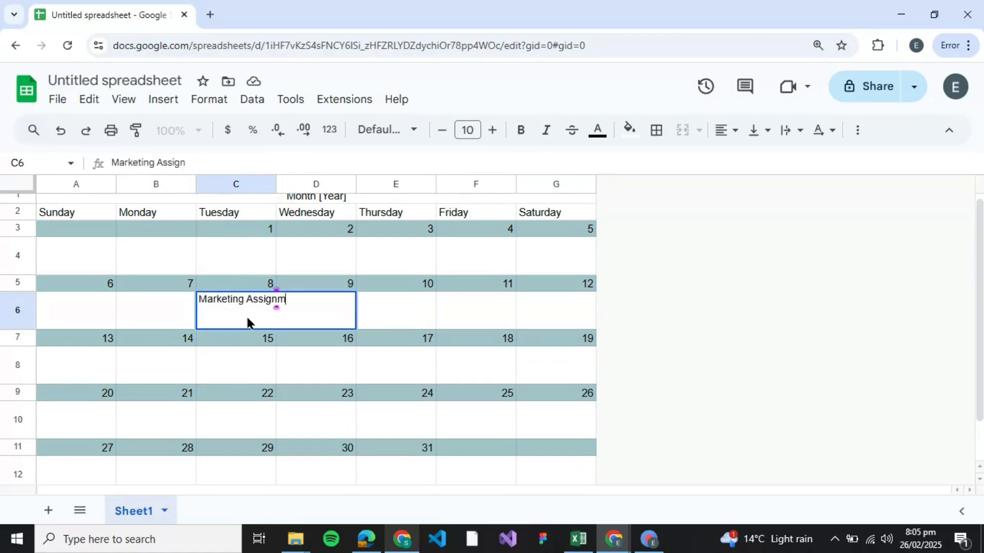
pyautogui.write('ent -')
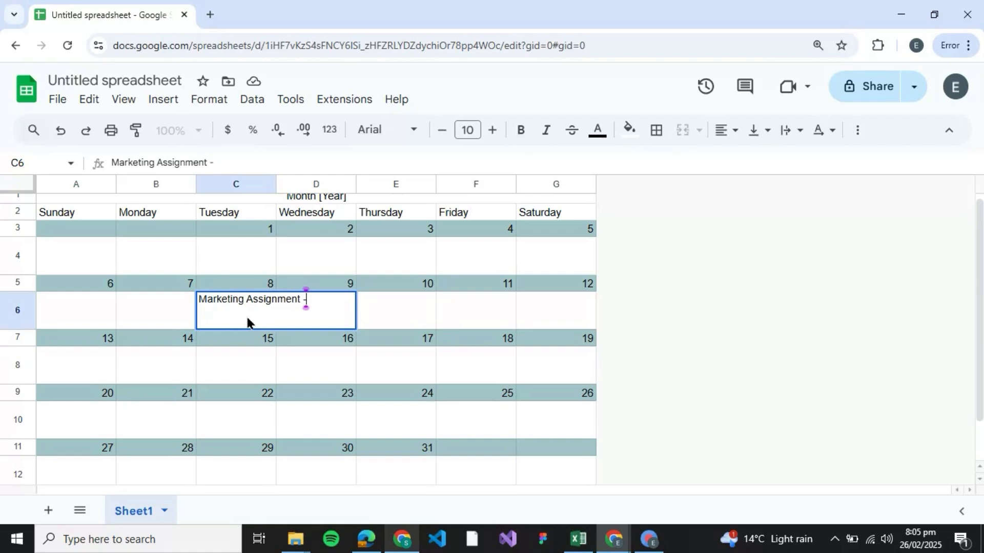
pyautogui.write(' SEO Optimiz')
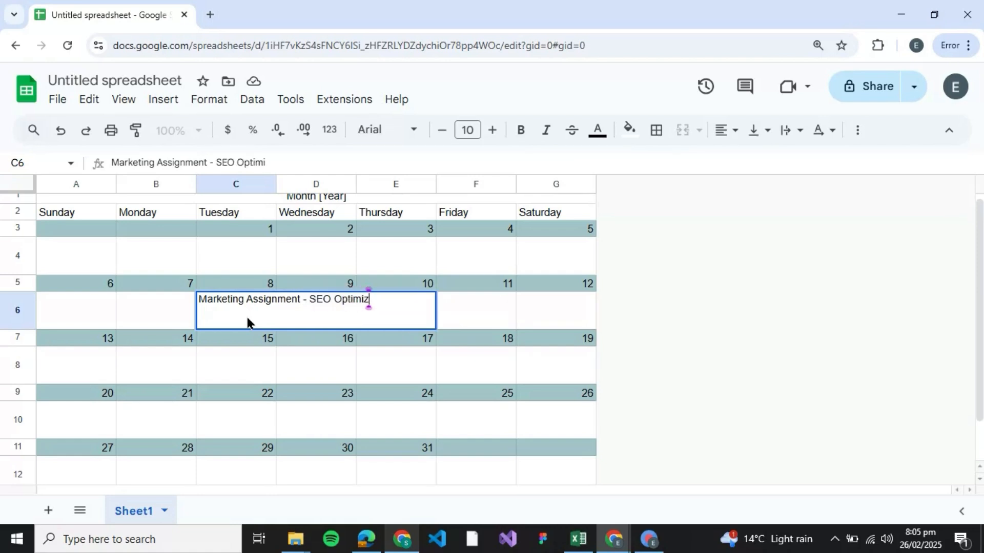
pyautogui.write('ation')
pyautogui.press('Return')
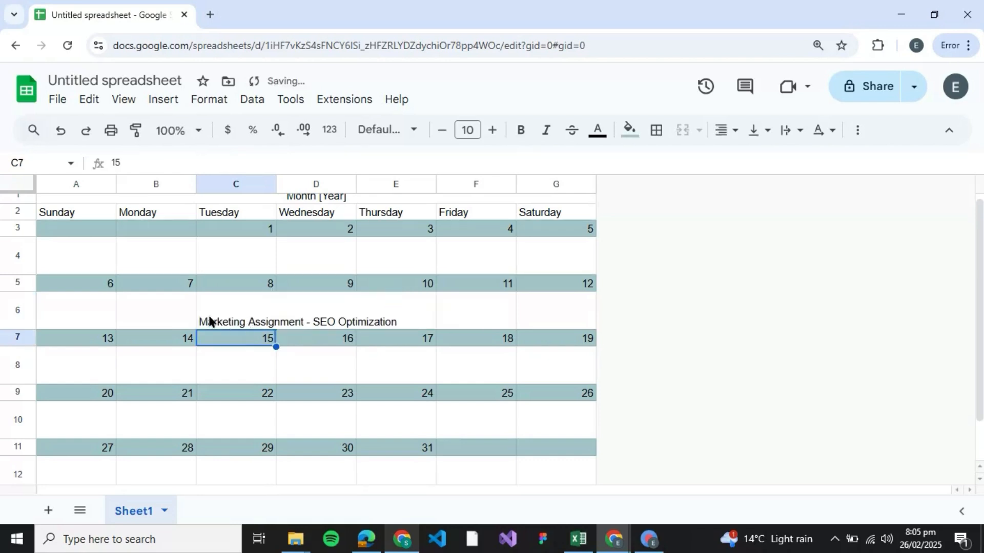
# Apply text wrapping to all calendar rows, 1 through 12, so long entries stay inside their cells.
pyautogui.click(248, 315)
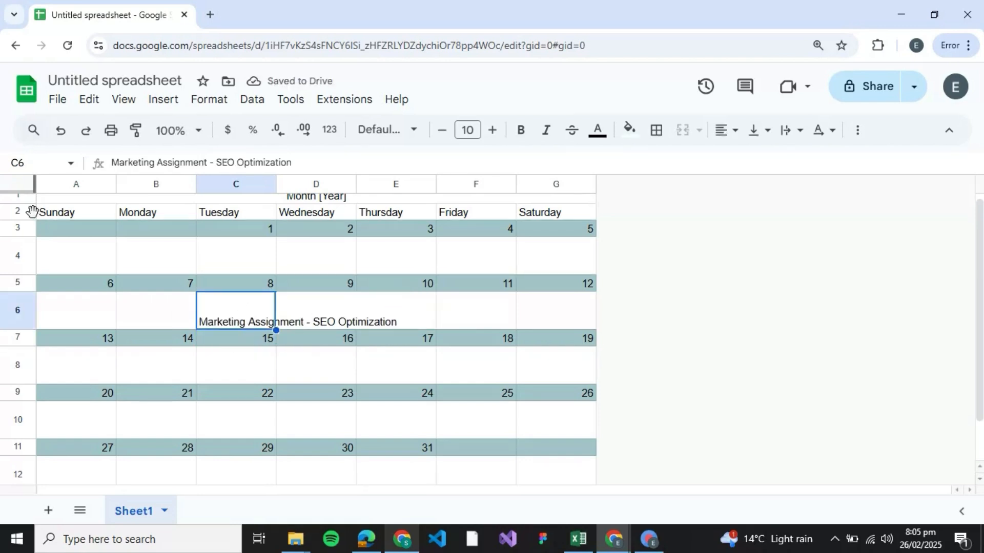
pyautogui.scroll(1, 32, 211)
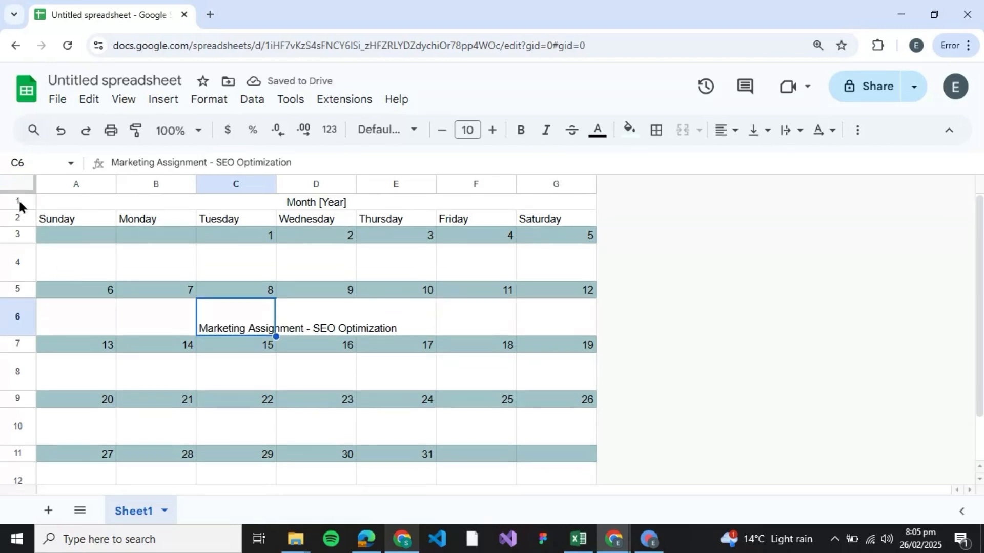
pyautogui.moveTo(19, 205); pyautogui.dragTo(338, 475)
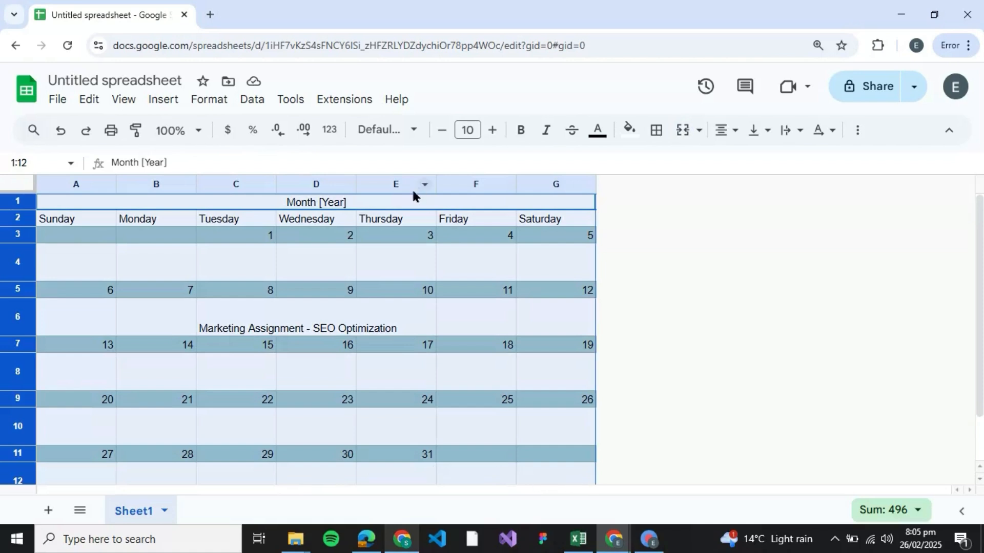
pyautogui.click(215, 101)
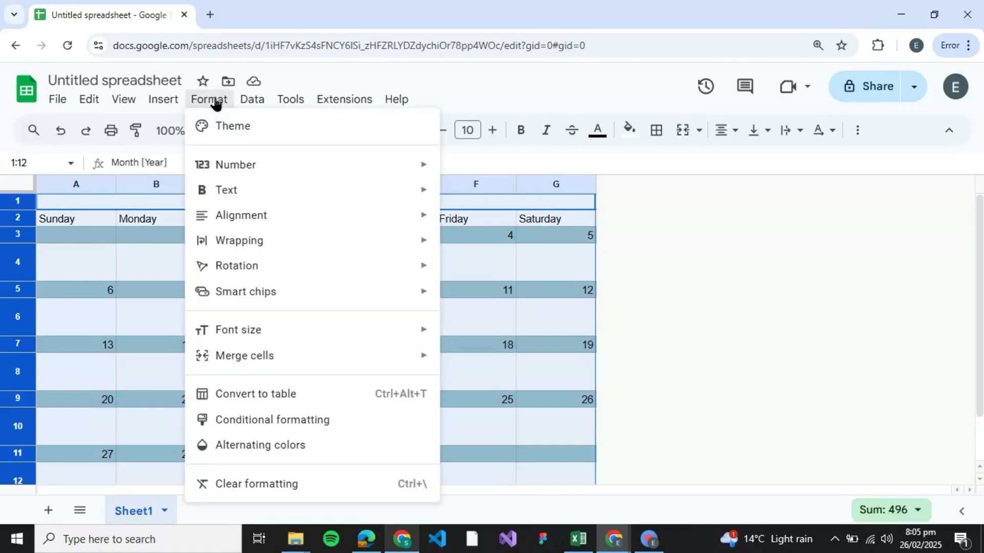
pyautogui.moveTo(272, 246)
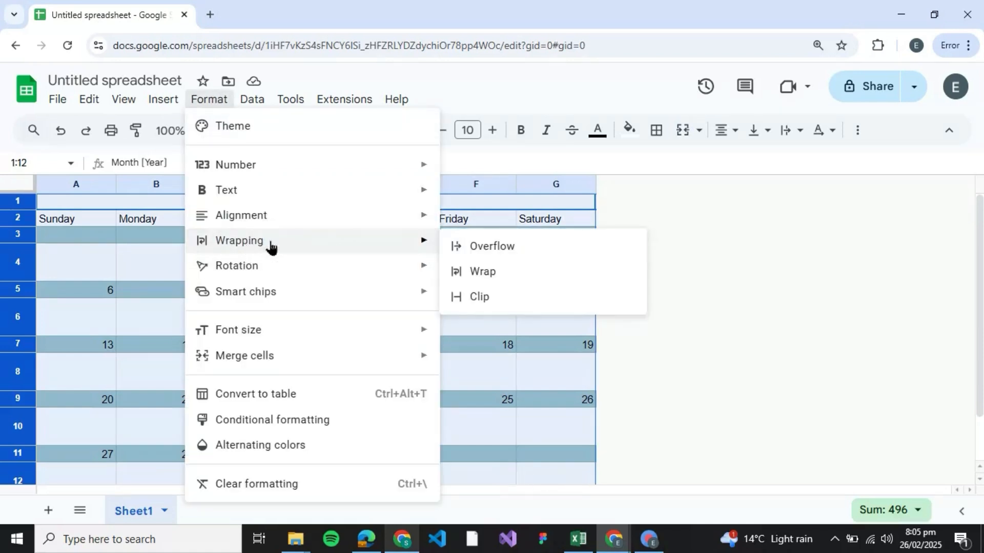
pyautogui.click(484, 272)
pyautogui.click(559, 322)
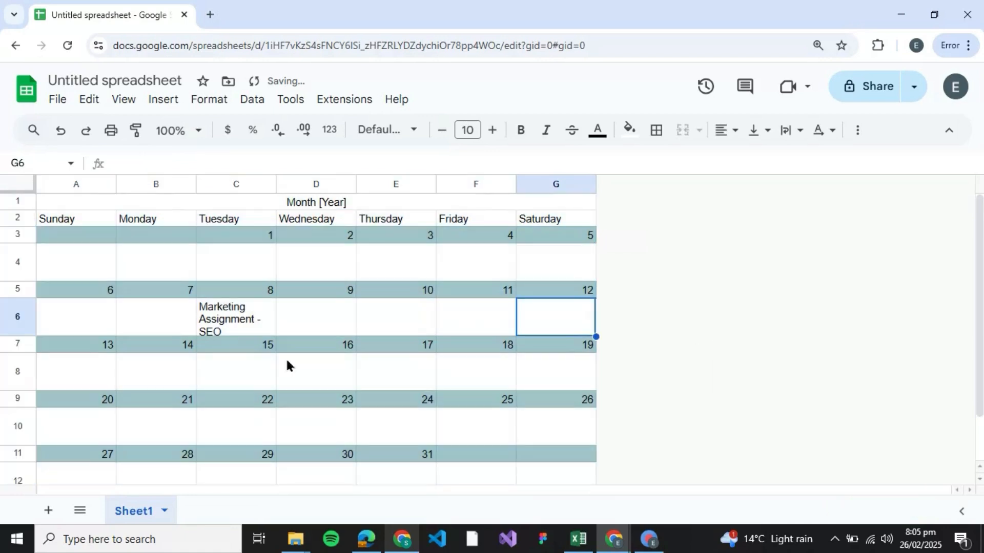
# Increase the height of entry rows 4, 6, 8, 10 and 12 together enough to fit all four lines of the wrapped C6 entry.
pyautogui.click(229, 325)
pyautogui.click(17, 328)
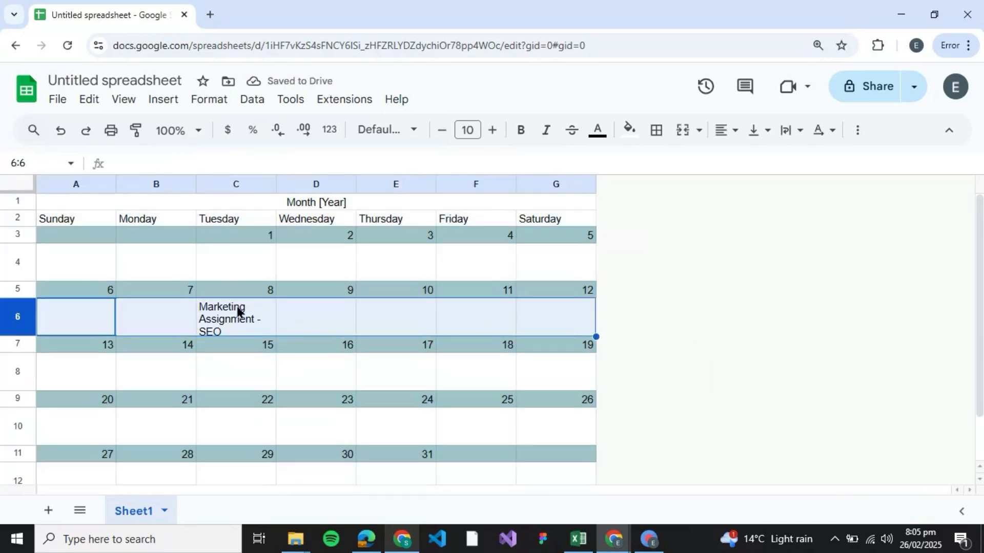
pyautogui.click(17, 261)
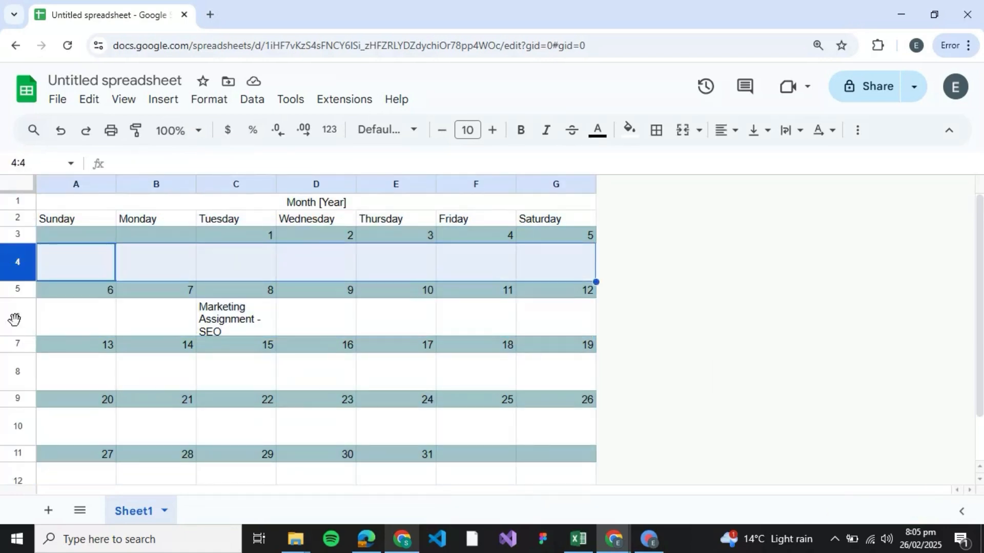
pyautogui.keyDown('ctrl'); pyautogui.click(16, 317); pyautogui.keyUp('ctrl')
pyautogui.keyDown('ctrl'); pyautogui.click(21, 372); pyautogui.keyUp('ctrl')
pyautogui.keyDown('ctrl'); pyautogui.click(21, 426); pyautogui.keyUp('ctrl')
pyautogui.scroll(-1, 22, 429)
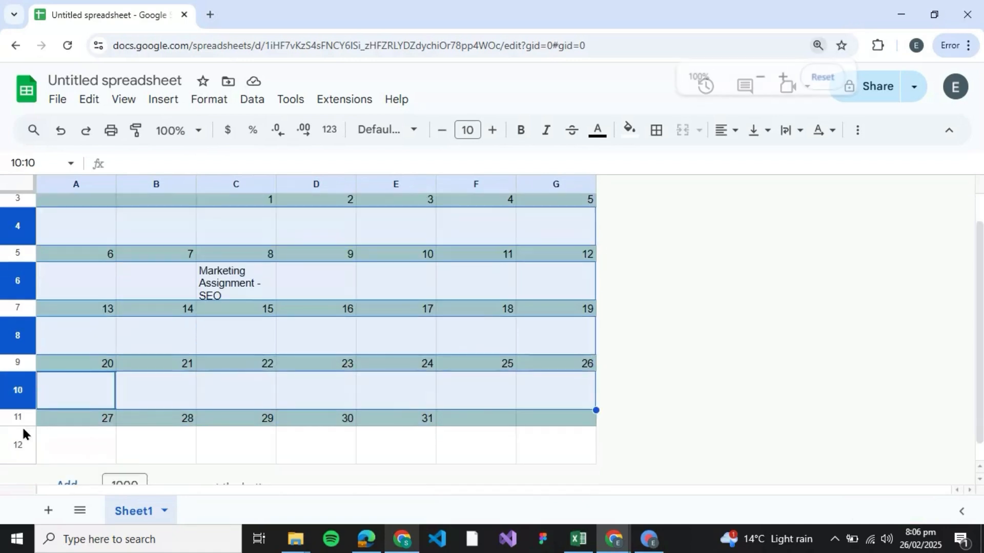
pyautogui.keyDown('ctrl'); pyautogui.click(20, 438); pyautogui.keyUp('ctrl')
pyautogui.moveTo(21, 452); pyautogui.dragTo(21, 465)
pyautogui.click(513, 308)
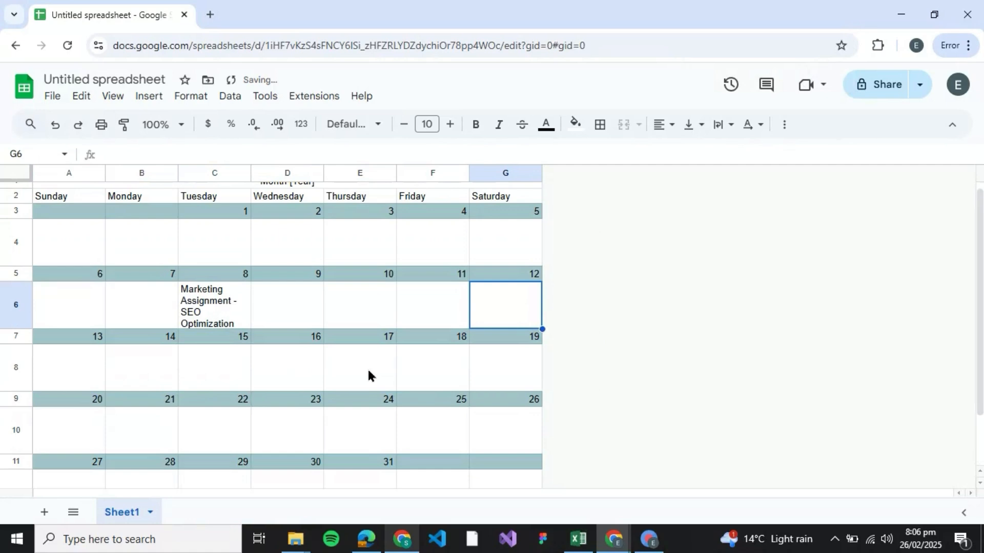
pyautogui.scroll(1, 368, 370)
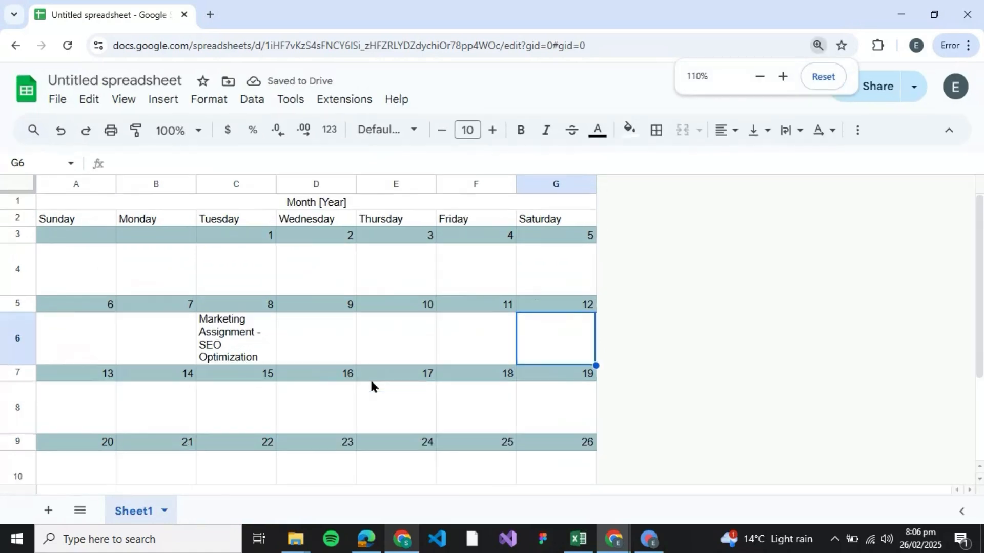
pyautogui.click(238, 346)
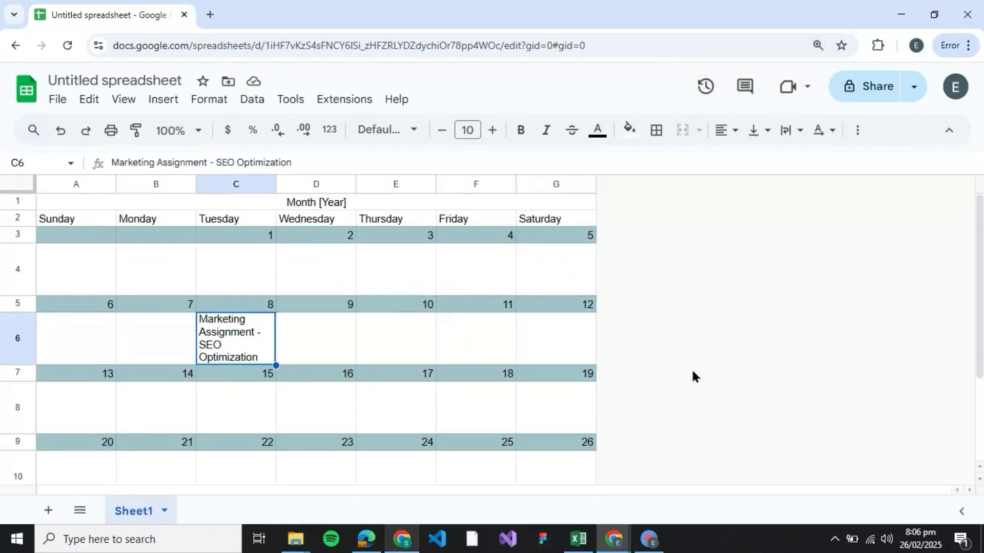
pyautogui.click(564, 373)
pyautogui.scroll(-3, 551, 394)
pyautogui.scroll(3, 551, 394)
pyautogui.scroll(-3, 551, 395)
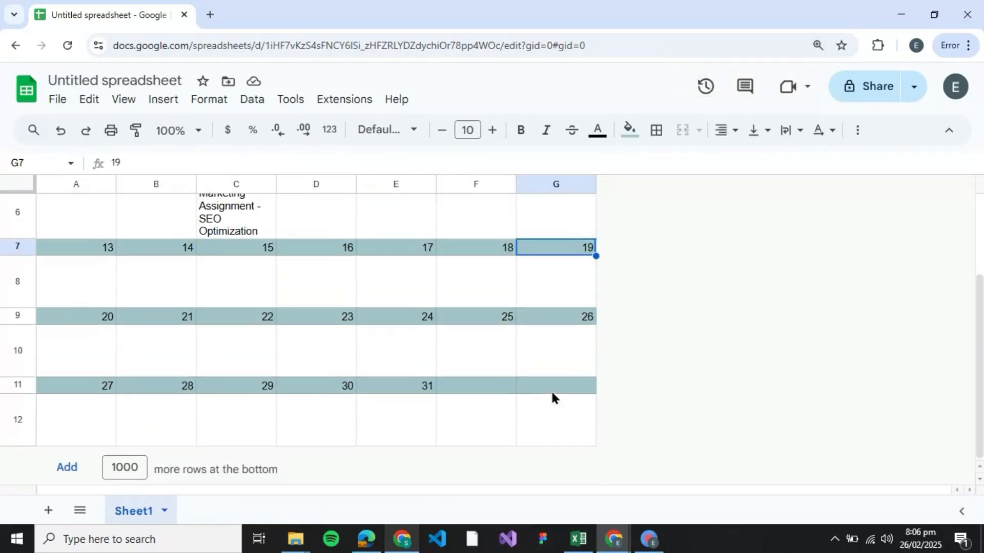